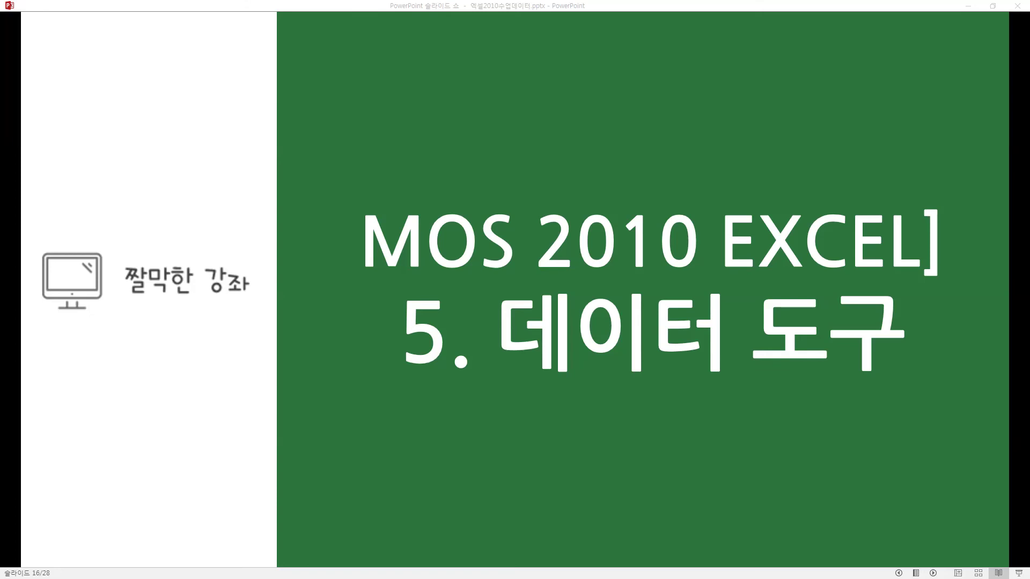
# Step: Advance to slide 17 and underline the B1 requirement and the word 통합 with the pen
pyautogui.click(745, 389)
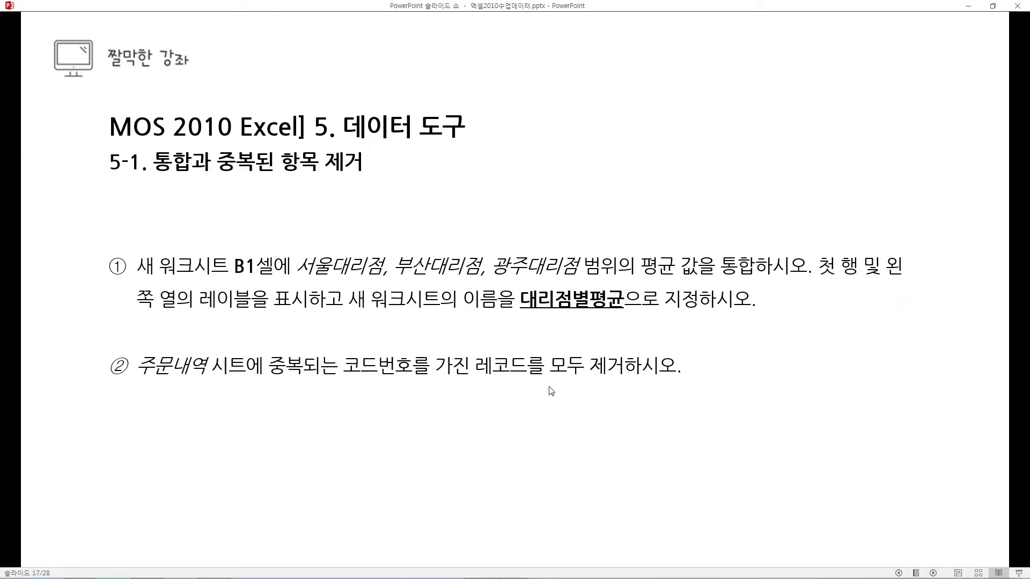
pyautogui.moveTo(226, 278); pyautogui.dragTo(292, 278)
pyautogui.moveTo(716, 278); pyautogui.dragTo(756, 275)
# Step: Erase the slide ink, then add a sheet named 대리점별평균 right after 광주대리점
pyautogui.press('e')
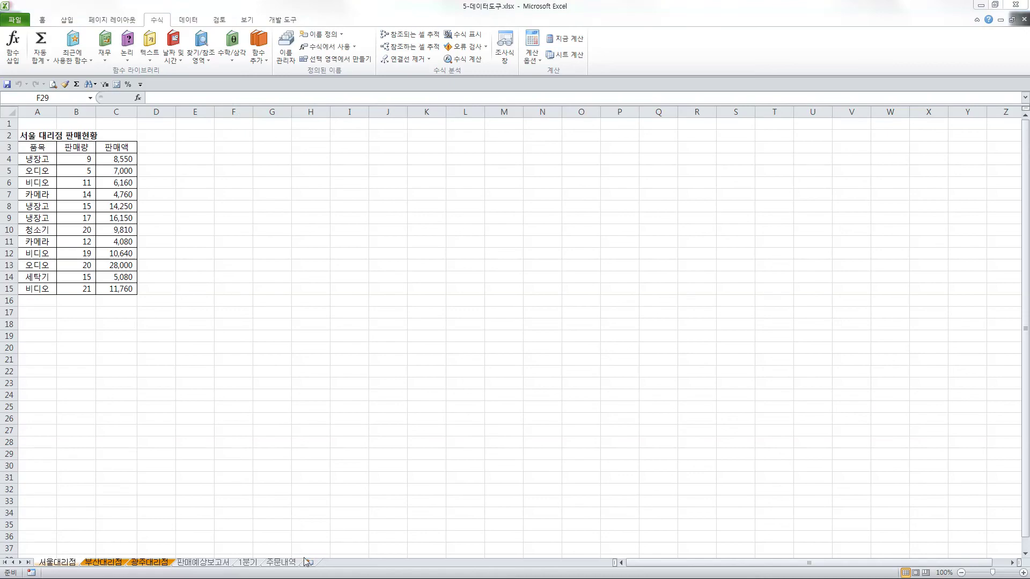
pyautogui.click(309, 562)
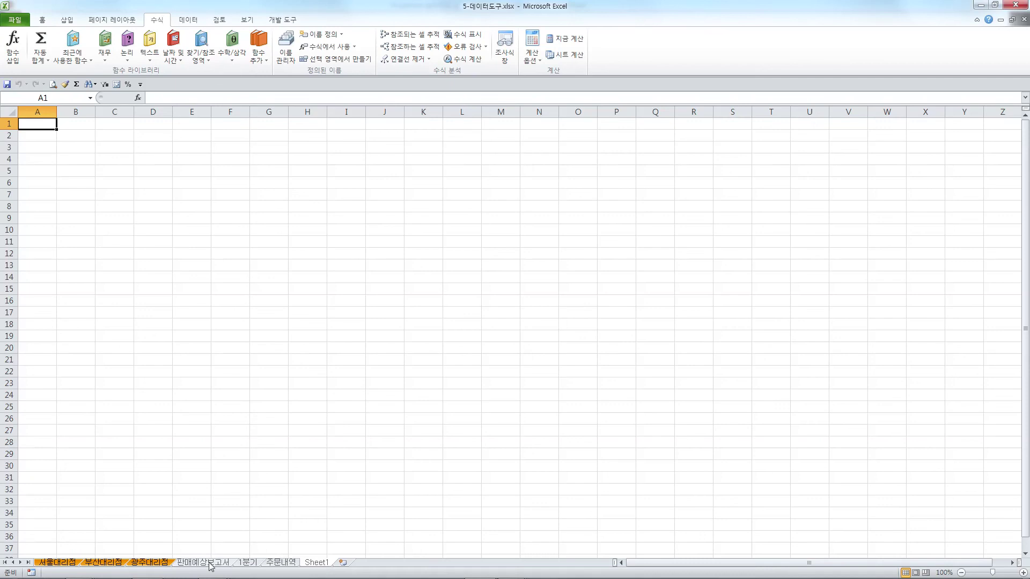
pyautogui.moveTo(318, 563); pyautogui.dragTo(208, 563)
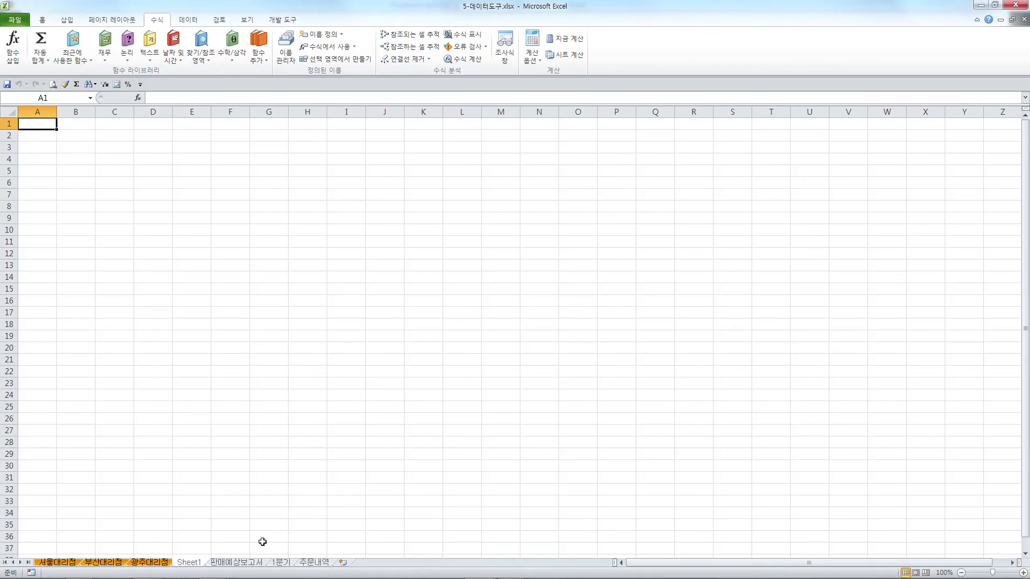
pyautogui.doubleClick(191, 563)
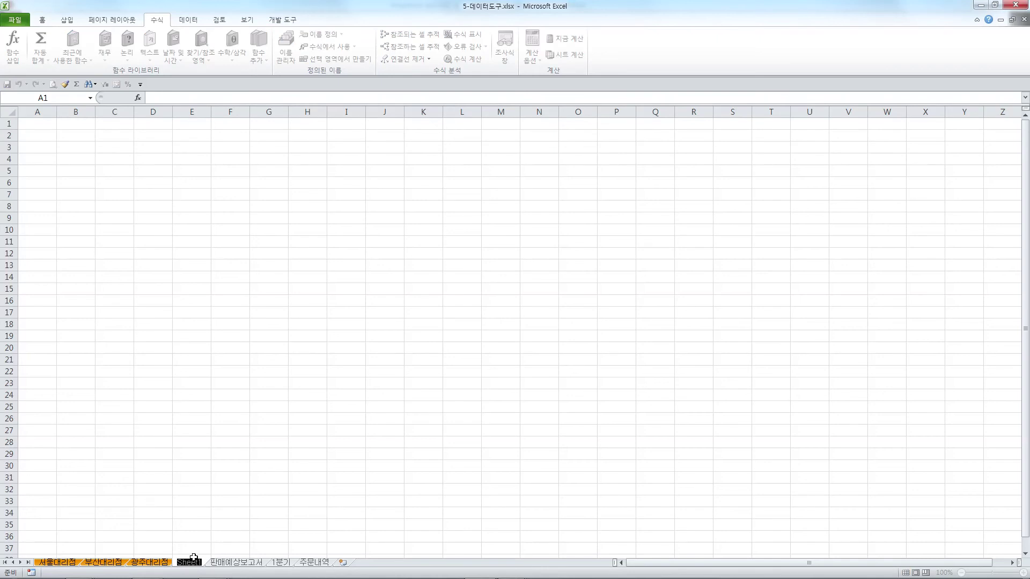
pyautogui.press('BackSpace')
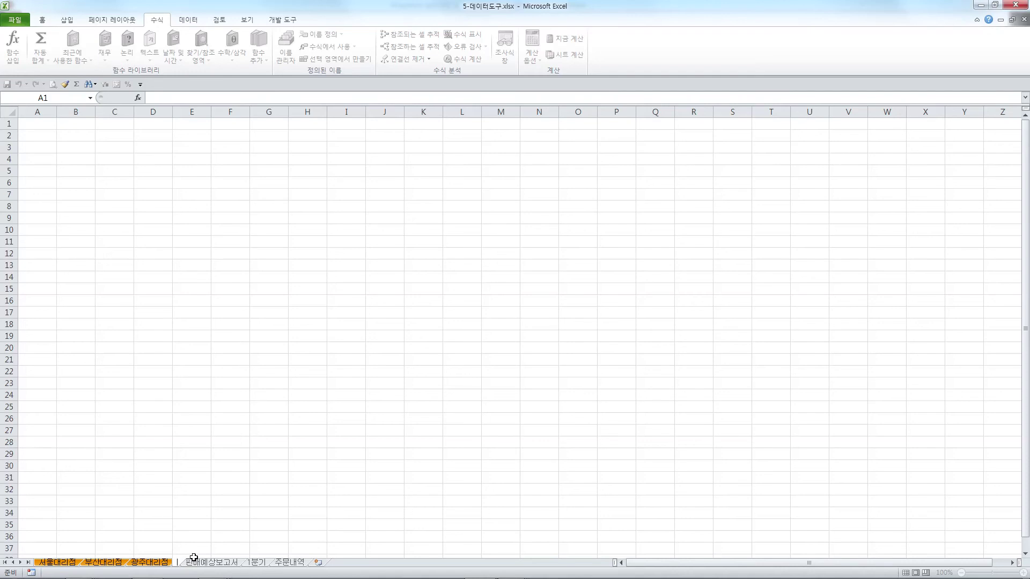
pyautogui.write('대리점별')
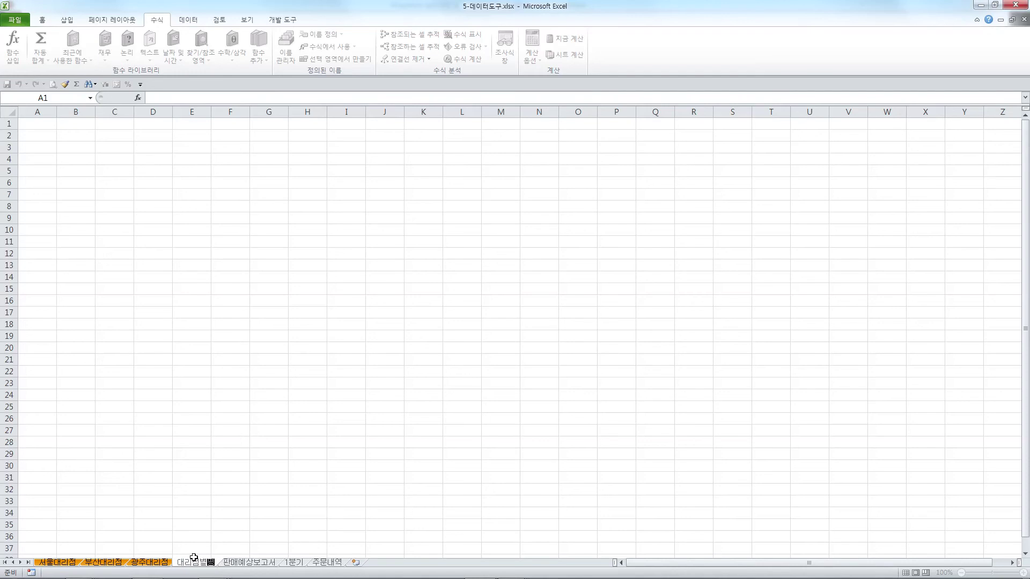
pyautogui.write('평균')
pyautogui.press('Return')
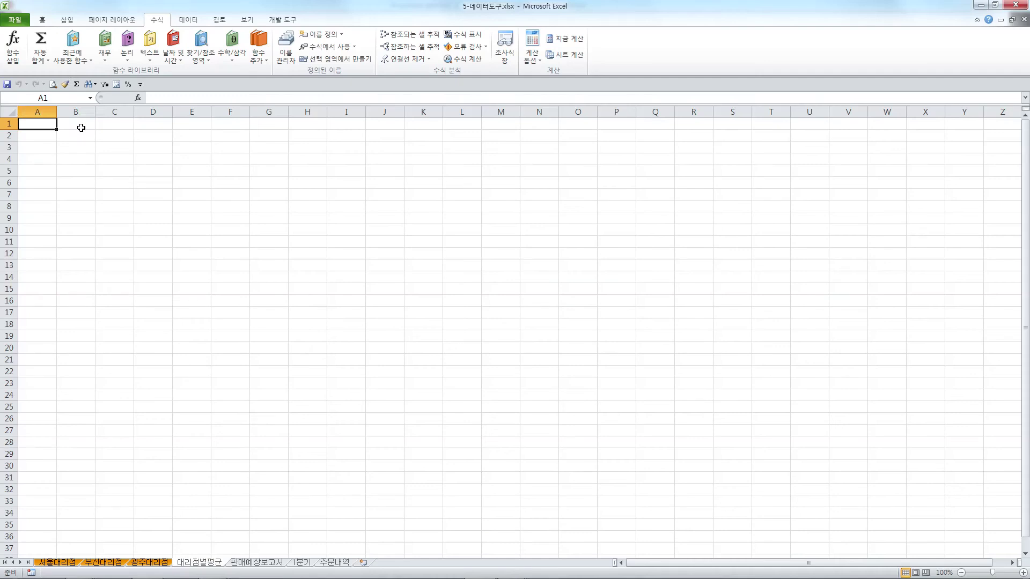
# Step: Start a Consolidate into B1 using the 평균 function, drawing the first reference from 서울대리점
pyautogui.click(81, 128)
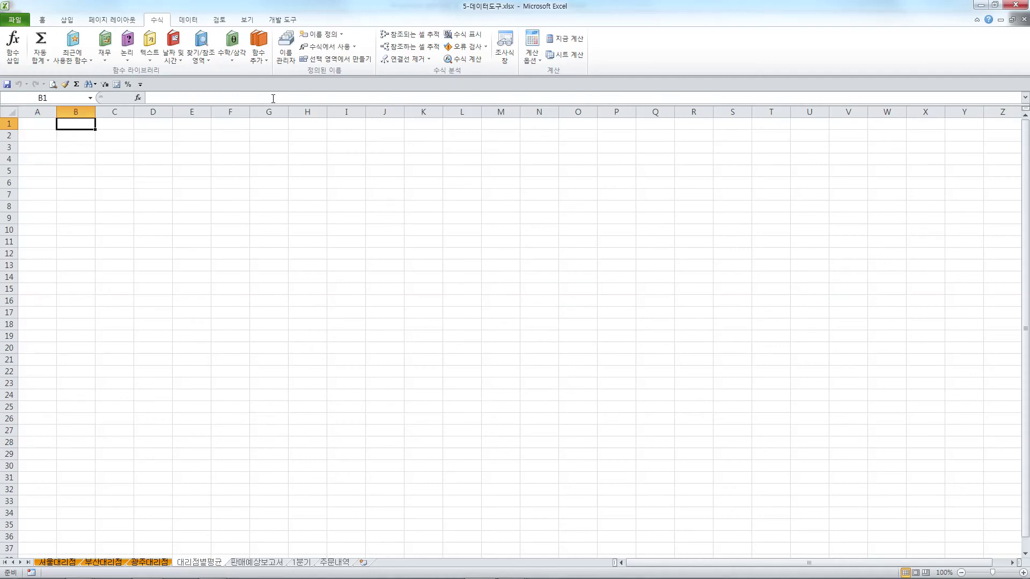
pyautogui.click(189, 19)
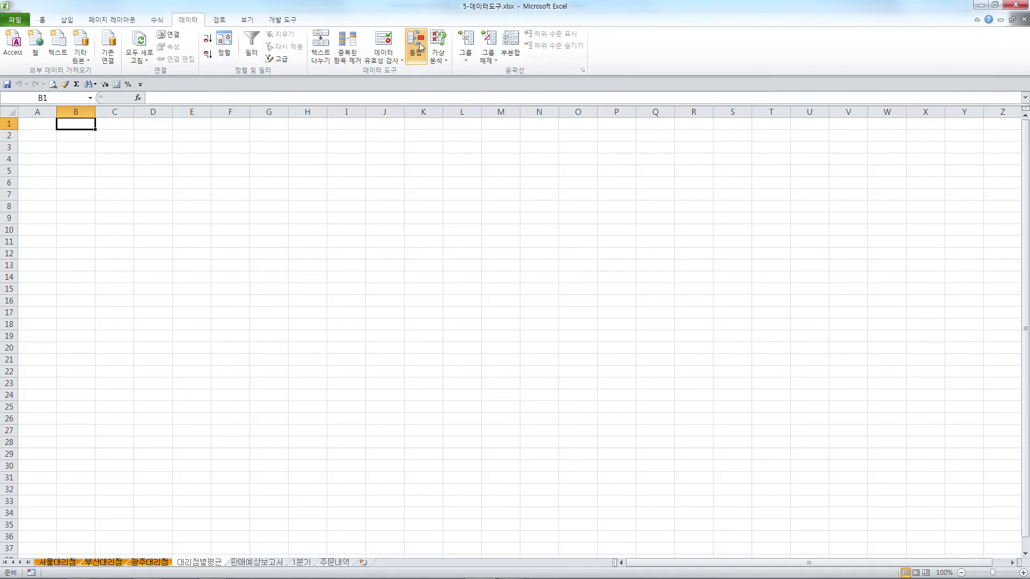
pyautogui.click(420, 46)
pyautogui.moveTo(584, 152); pyautogui.dragTo(349, 181)
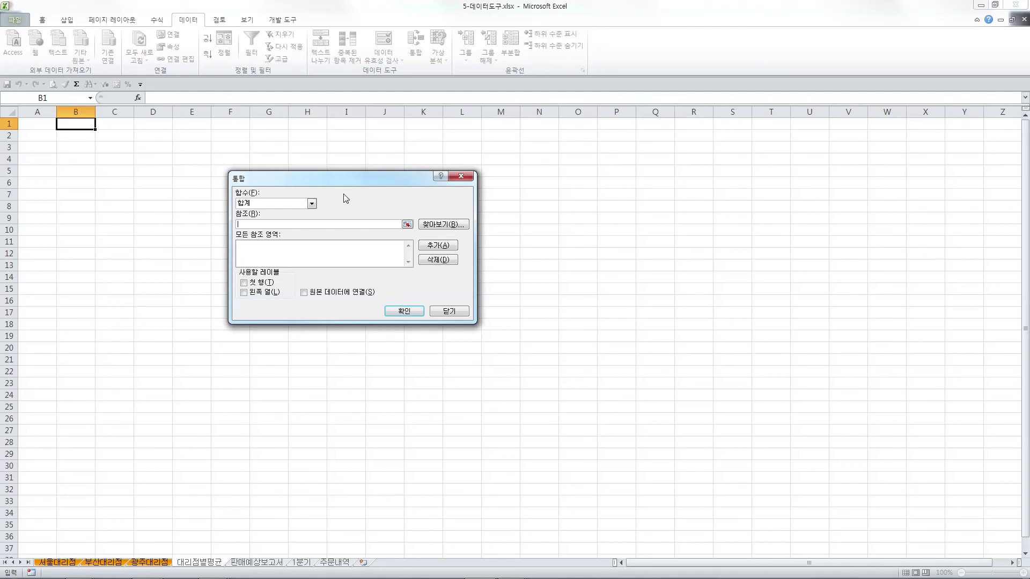
pyautogui.click(311, 203)
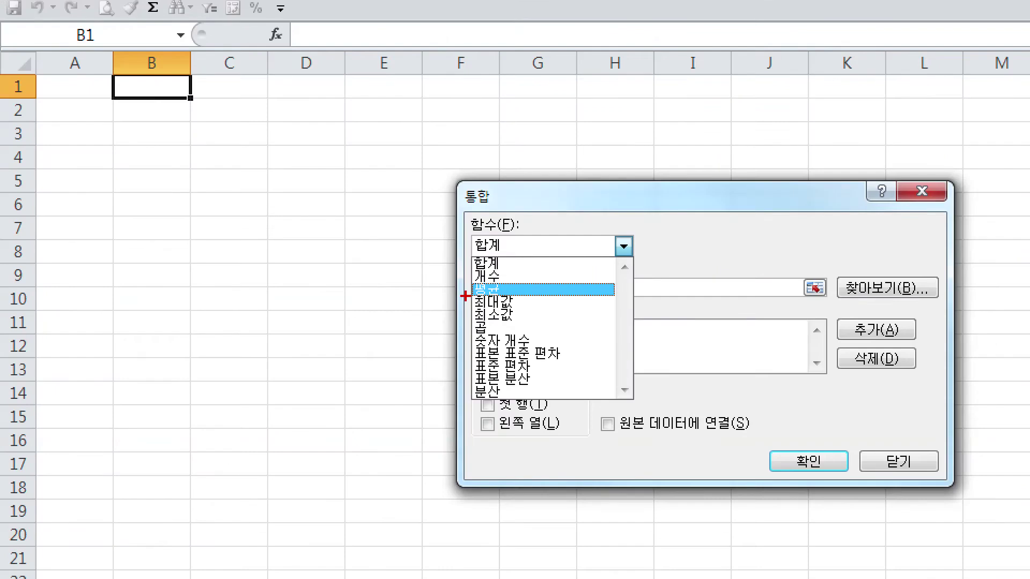
pyautogui.moveTo(464, 301); pyautogui.dragTo(518, 301)
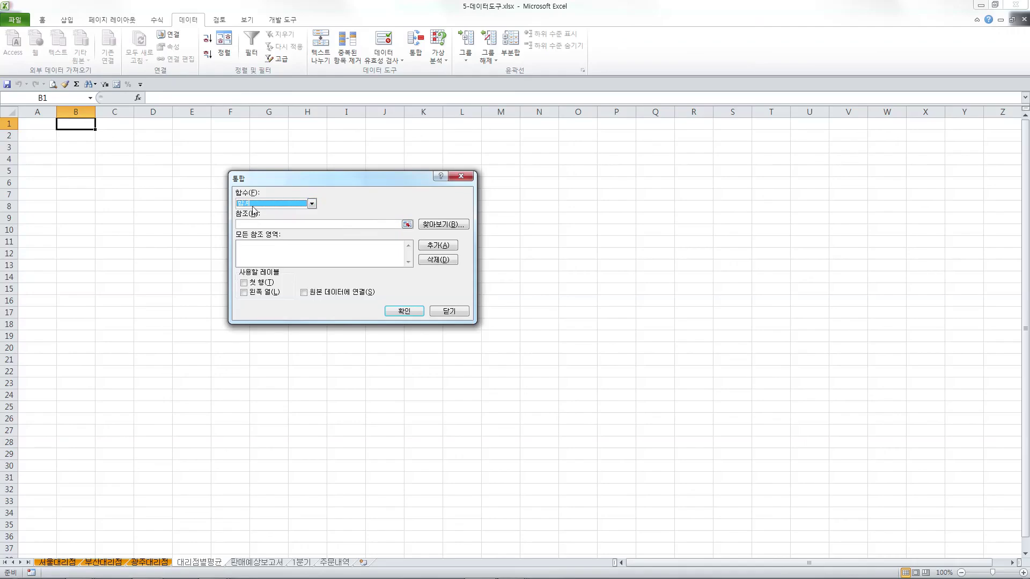
pyautogui.click(252, 207)
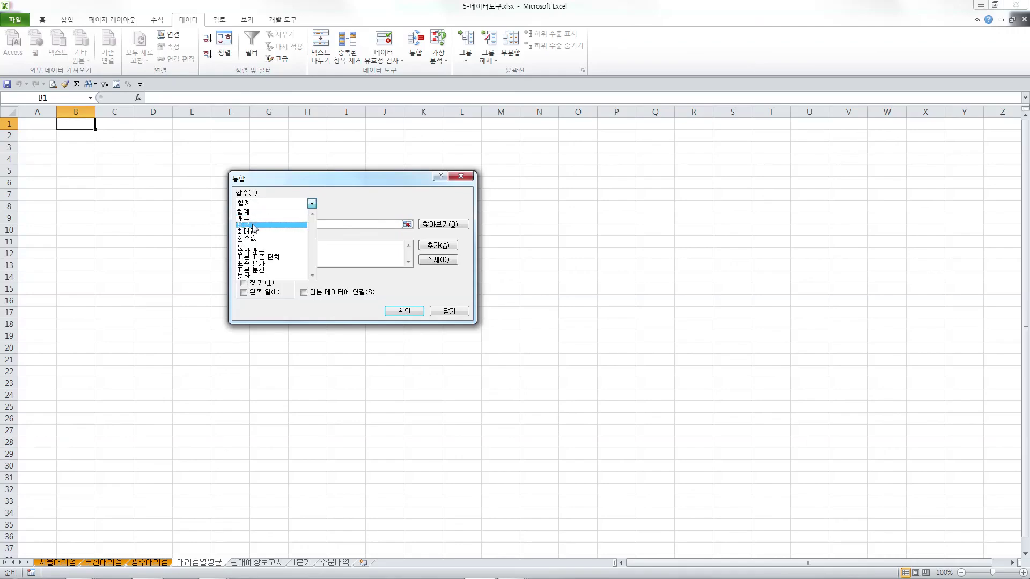
pyautogui.click(252, 226)
pyautogui.click(280, 224)
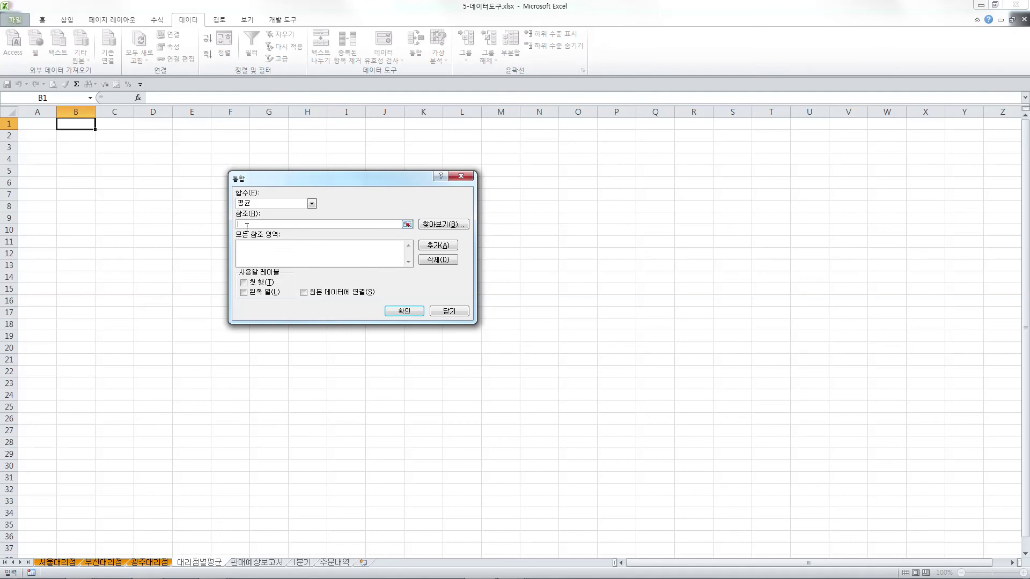
pyautogui.click(59, 562)
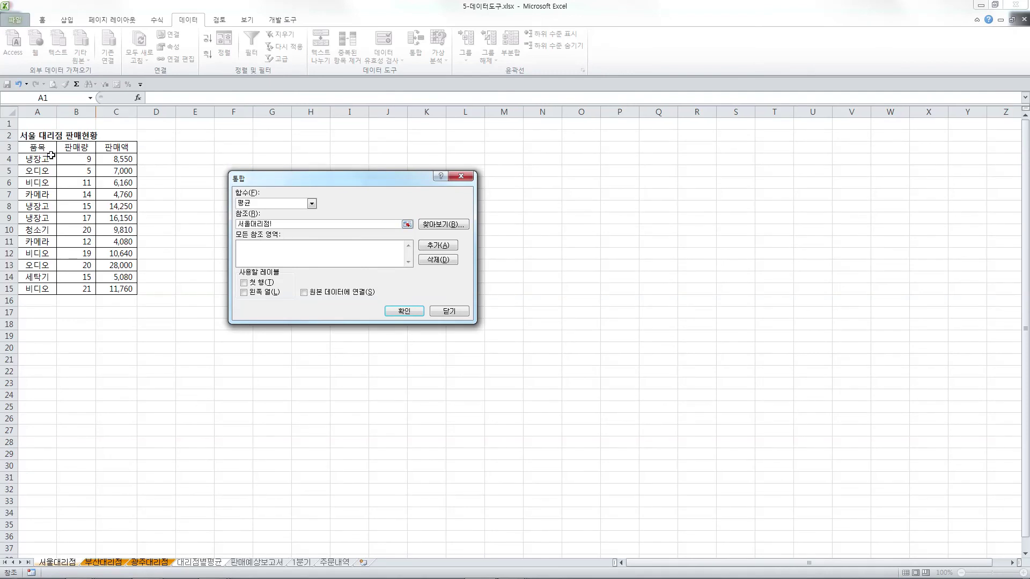
# Step: Add 서울대리점 A3:C15, 부산대리점 A3:C15 and 광주대리점 A3:C11 as consolidation references
pyautogui.moveTo(51, 147); pyautogui.dragTo(118, 290)
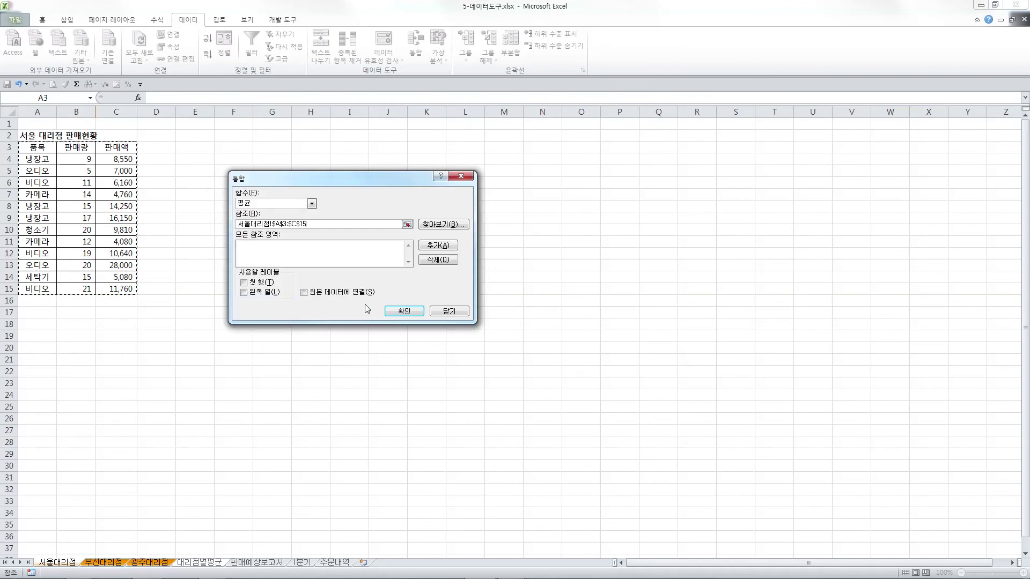
pyautogui.click(438, 245)
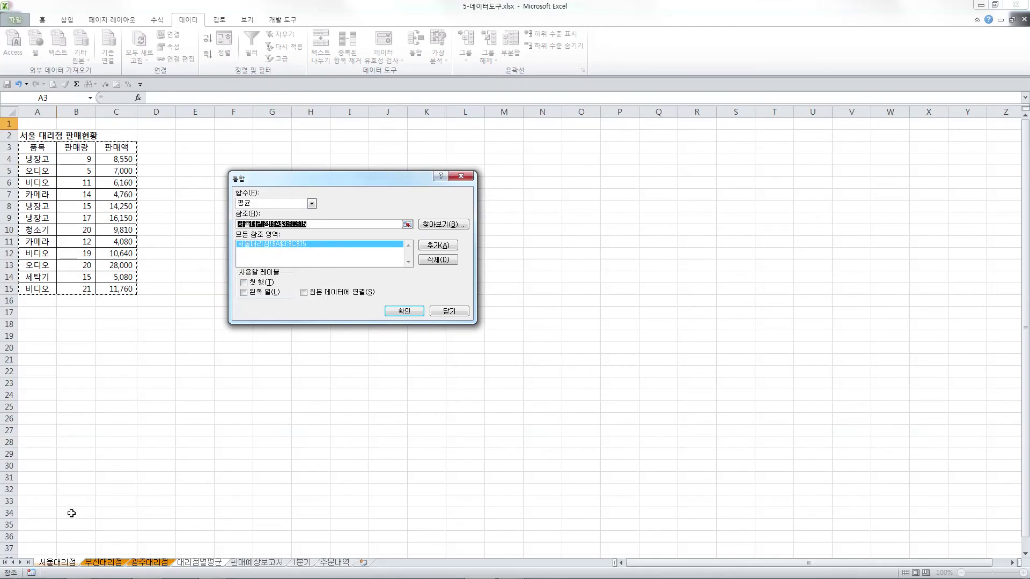
pyautogui.click(107, 564)
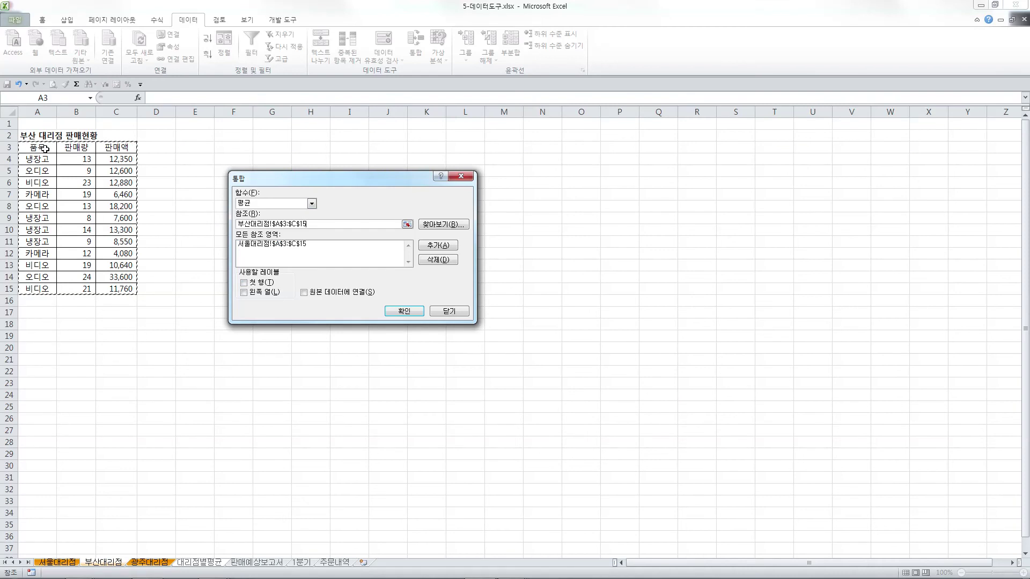
pyautogui.moveTo(37, 147); pyautogui.dragTo(110, 286)
pyautogui.click(438, 245)
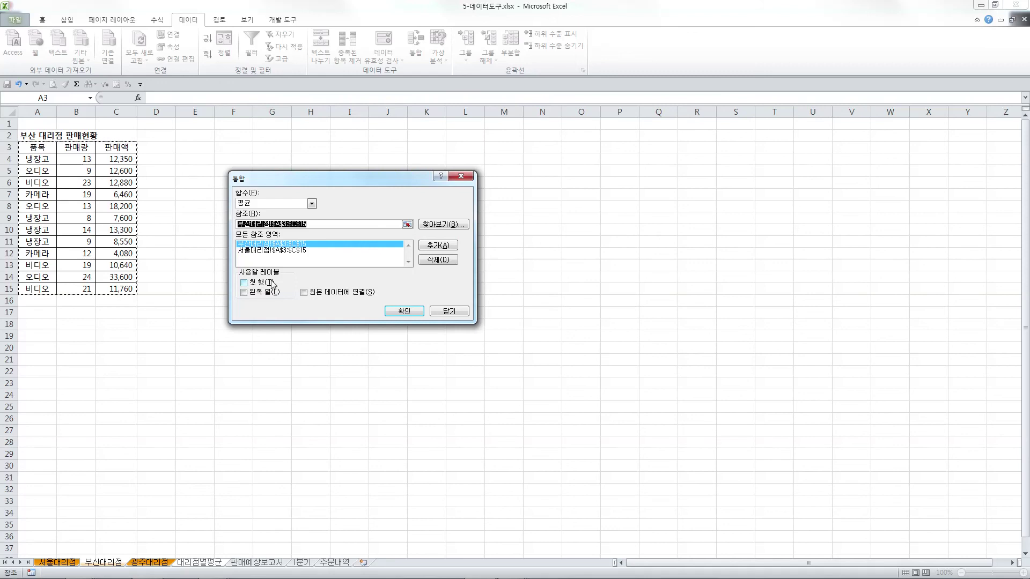
pyautogui.click(149, 562)
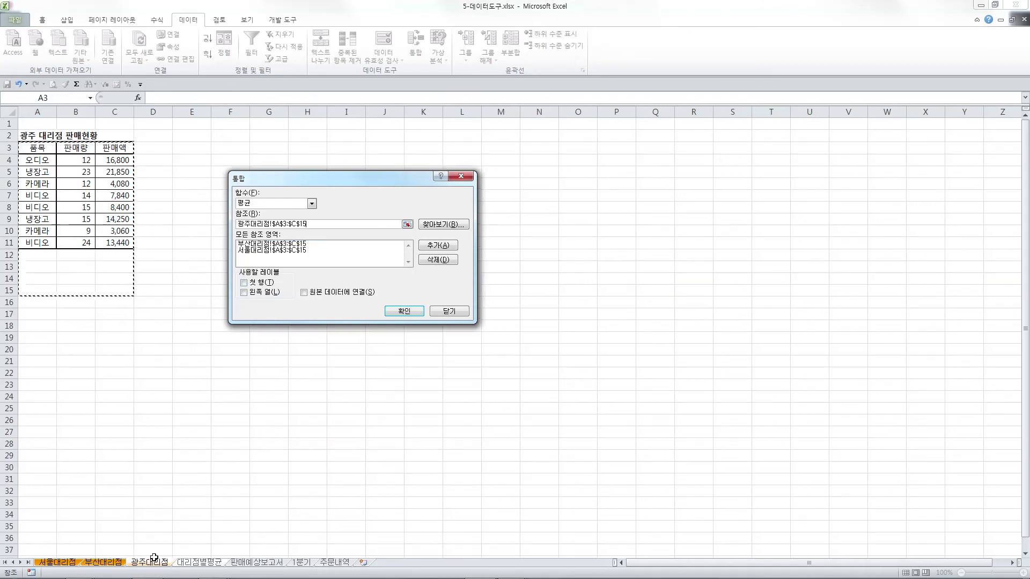
pyautogui.moveTo(36, 149); pyautogui.dragTo(115, 242)
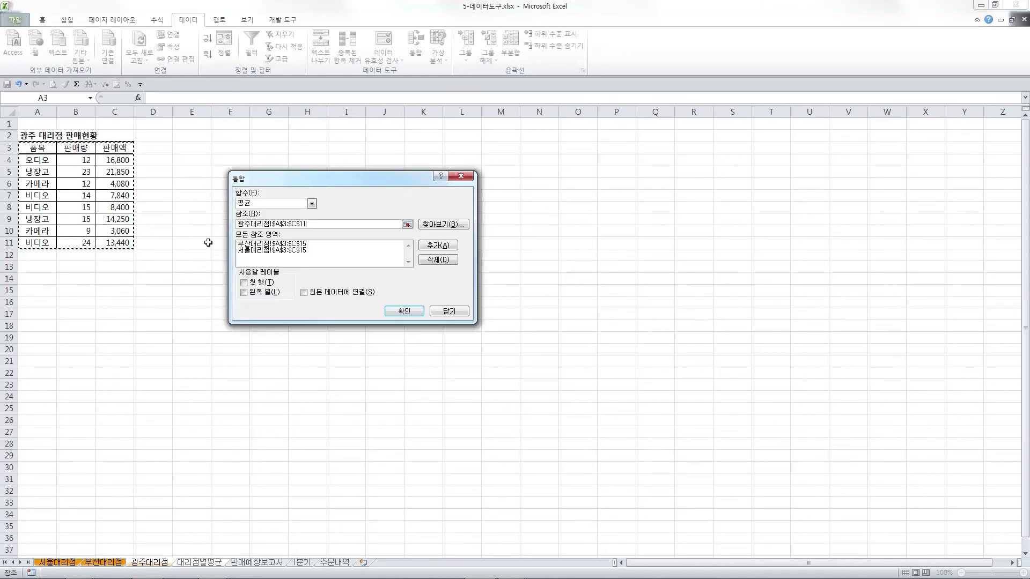
pyautogui.click(438, 245)
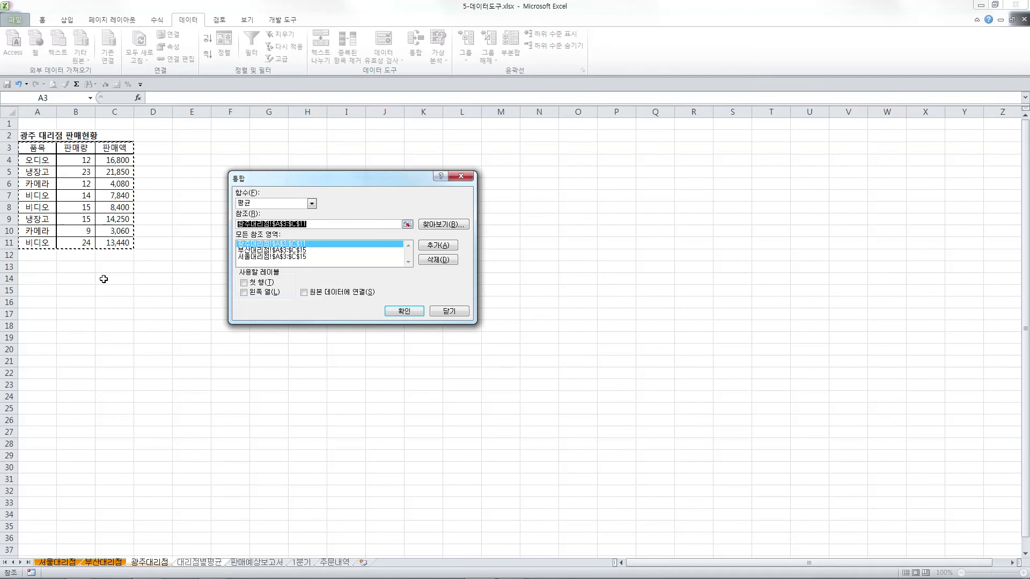
# Step: Use the top row and left column as consolidation labels
pyautogui.click(243, 283)
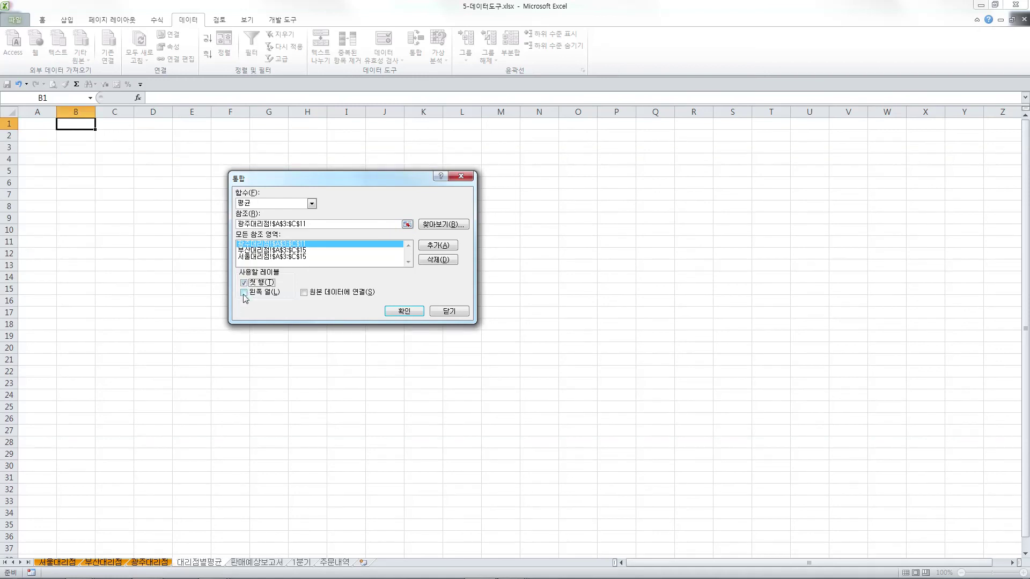
pyautogui.click(244, 292)
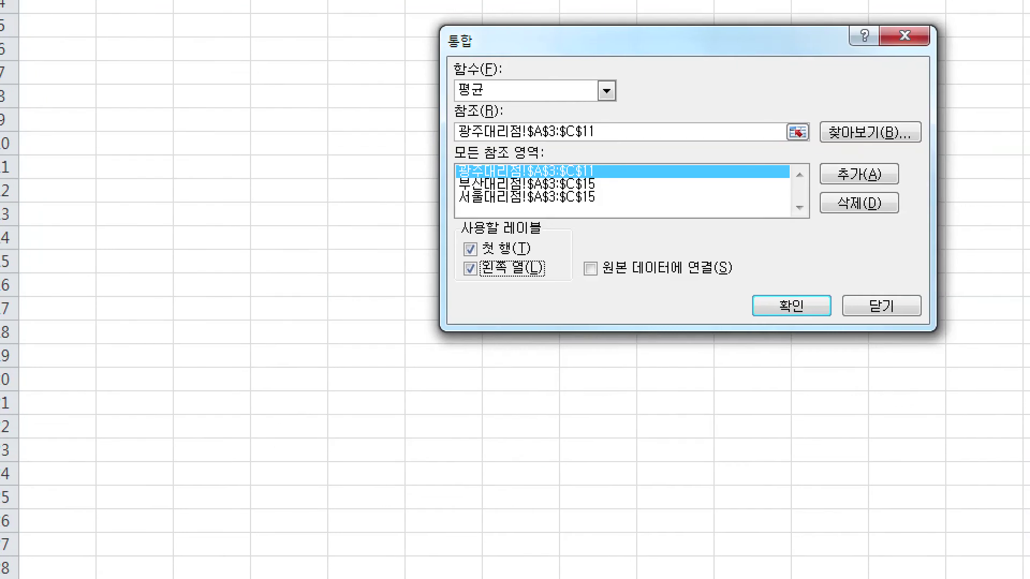
pyautogui.moveTo(464, 248)
pyautogui.mouseDown()
pyautogui.moveTo(476, 259)
pyautogui.moveTo(485, 232)
pyautogui.mouseUp()
pyautogui.moveTo(461, 266); pyautogui.dragTo(474, 265)
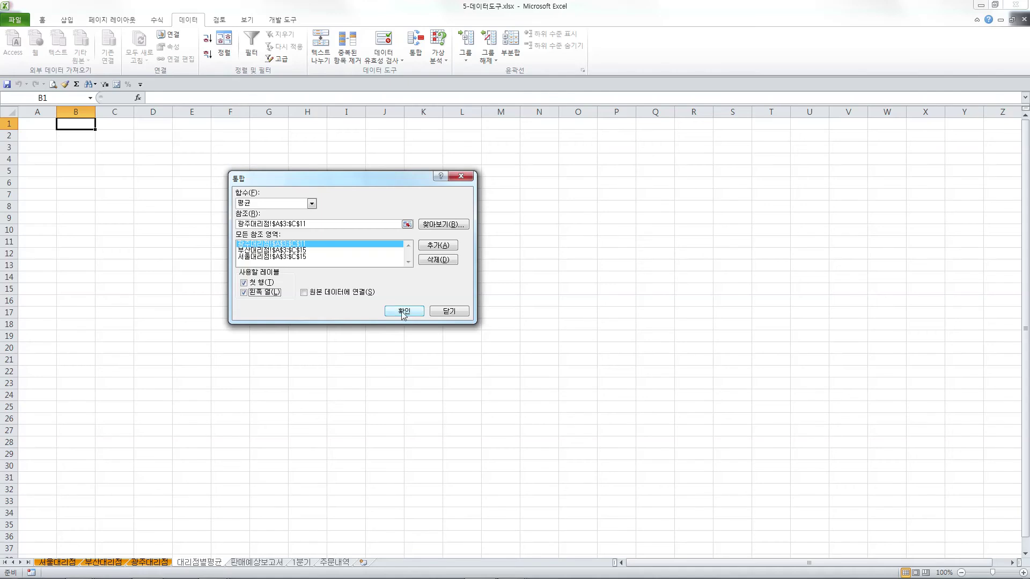
# Step: Run the average consolidation into B1:D7, deselect the result, and return to the slide show
pyautogui.click(401, 311)
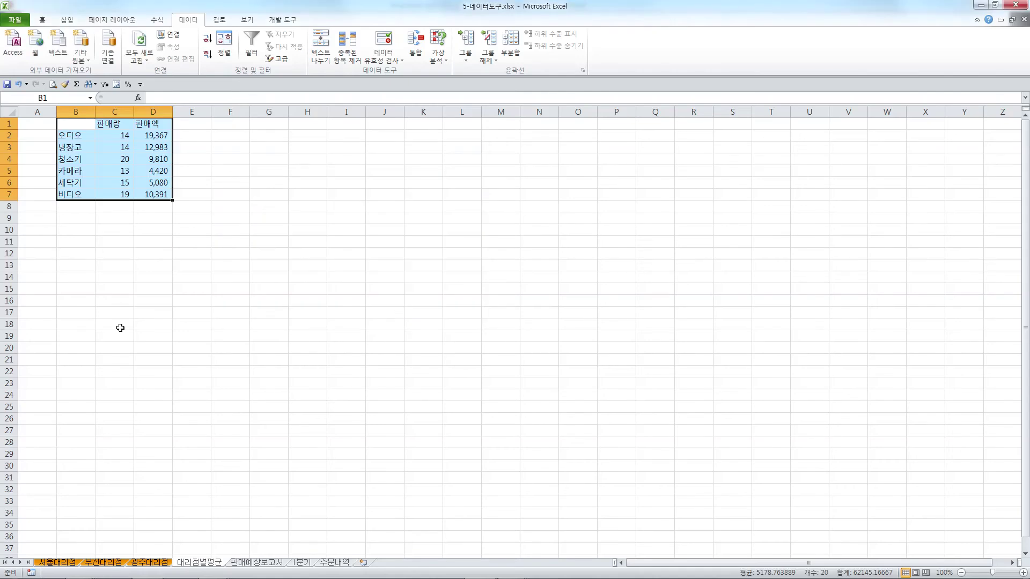
pyautogui.keyDown('ctrl'); pyautogui.scroll(3, 126, 234); pyautogui.keyUp('ctrl')
pyautogui.keyDown('ctrl'); pyautogui.scroll(3, 127, 227); pyautogui.keyUp('ctrl')
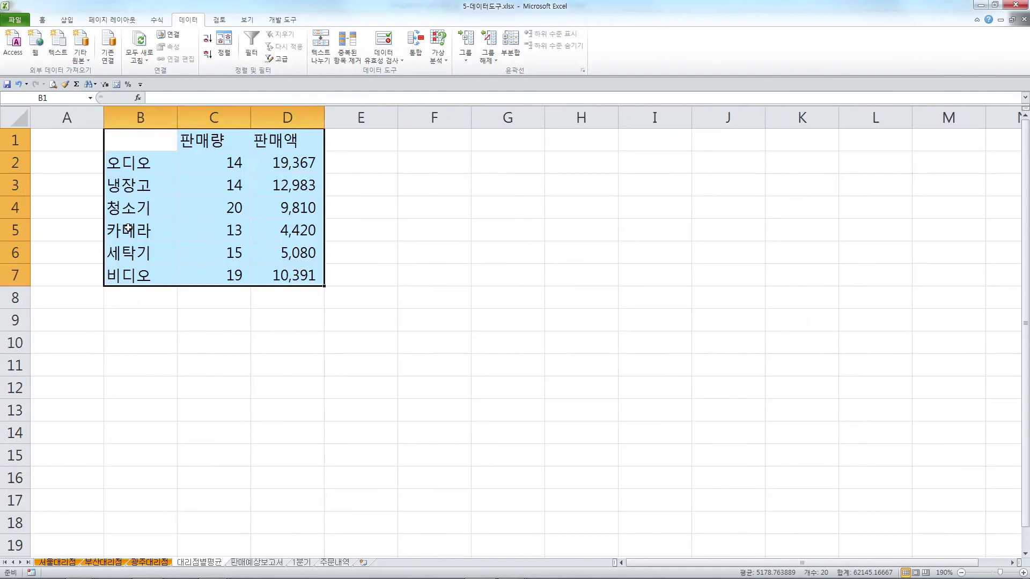
pyautogui.keyDown('ctrl'); pyautogui.scroll(2, 129, 230); pyautogui.keyUp('ctrl')
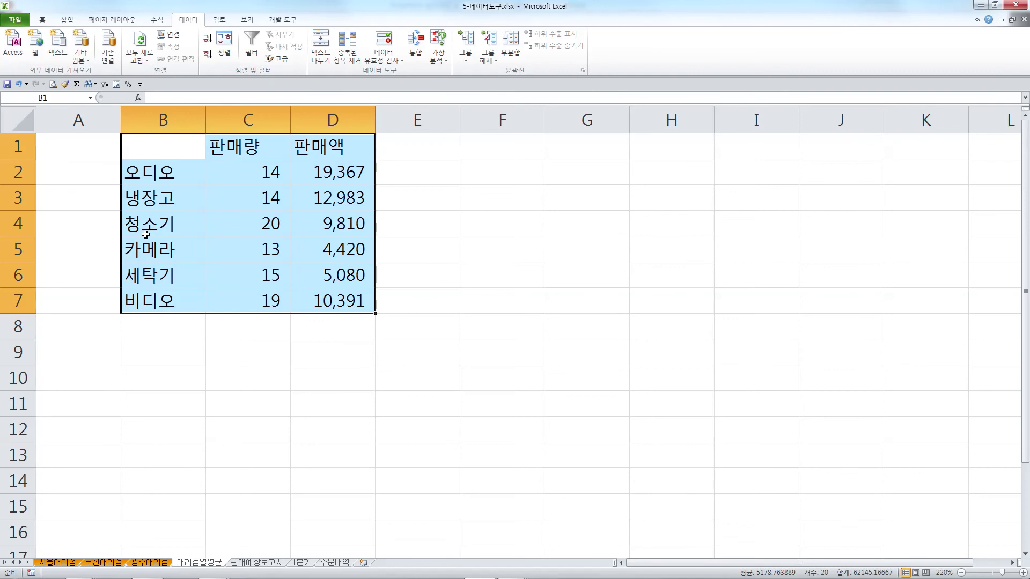
pyautogui.click(479, 254)
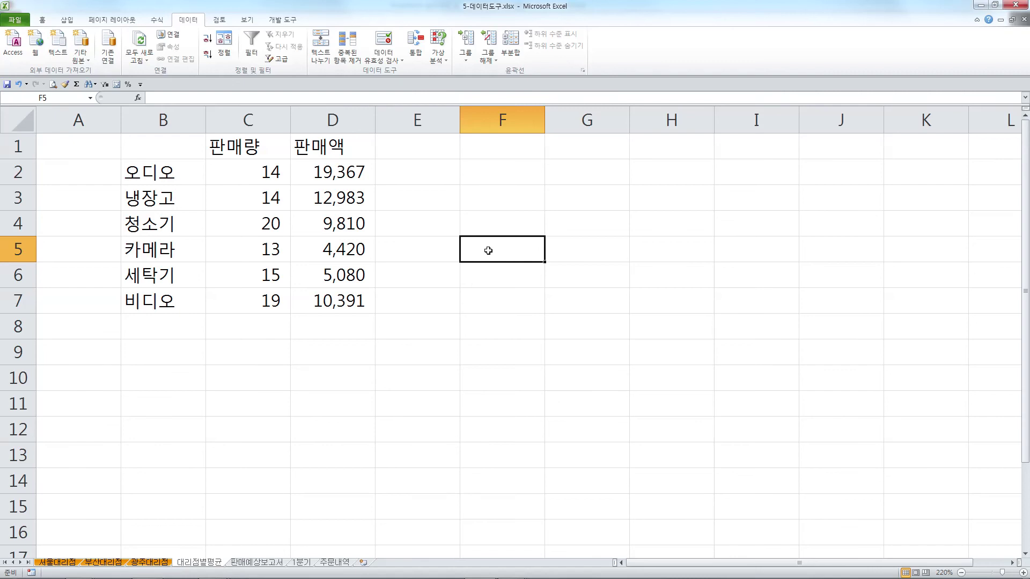
pyautogui.click(539, 354)
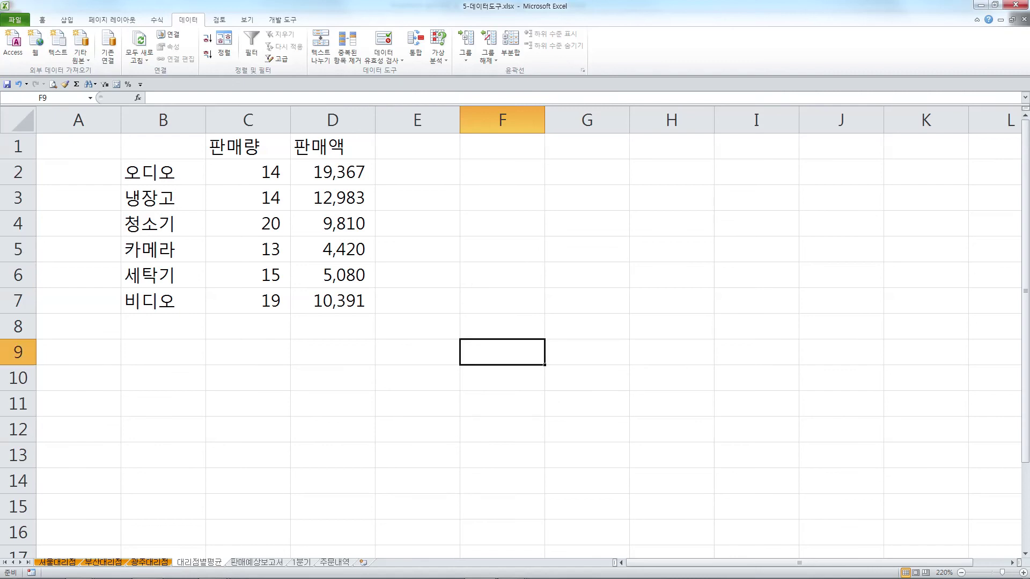
pyautogui.hotkey('alt', 'Tab')
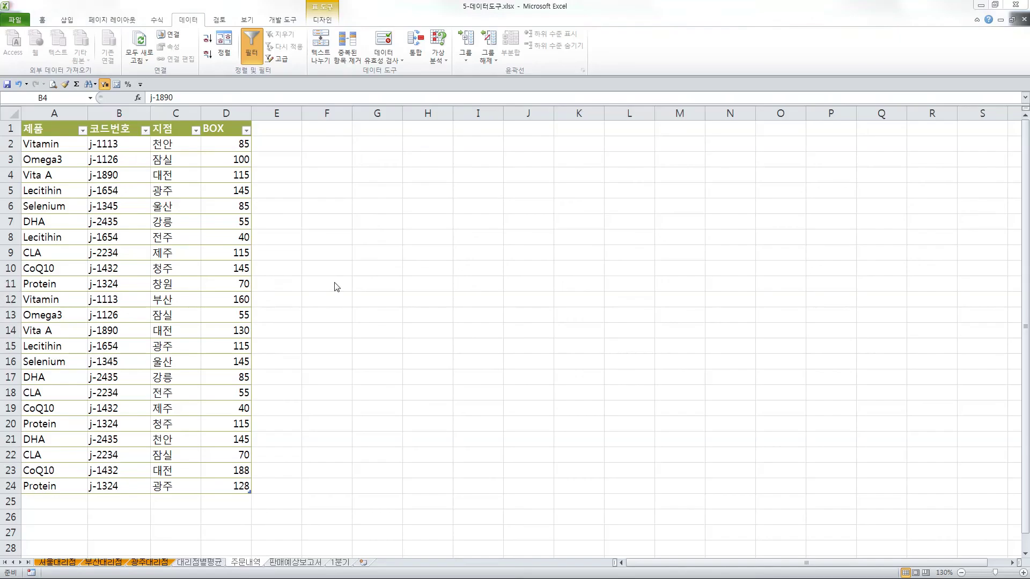
# Step: Remove duplicate rows checking only the 코드번호 column, leaving nine unique products
pyautogui.click(112, 177)
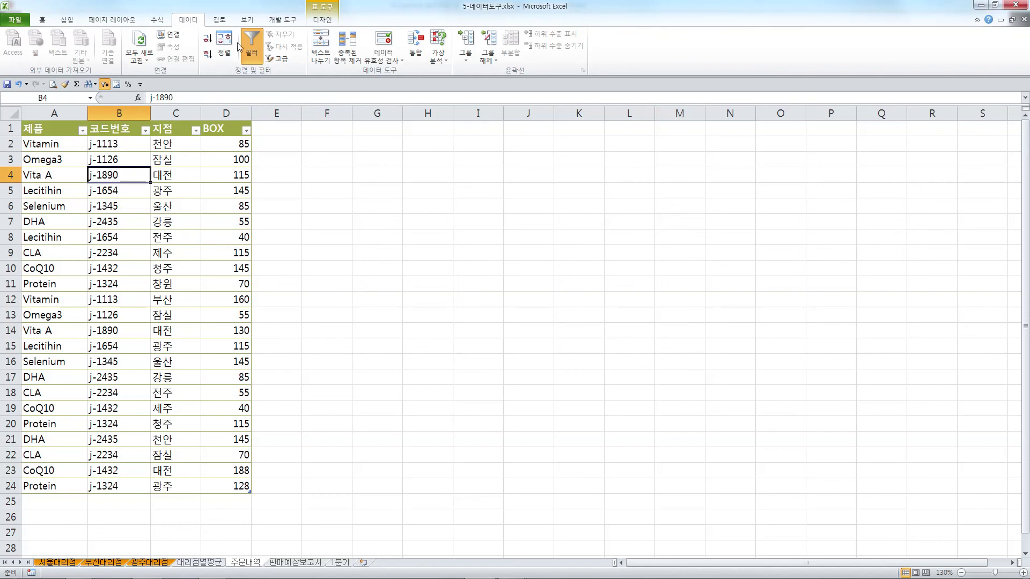
pyautogui.click(347, 46)
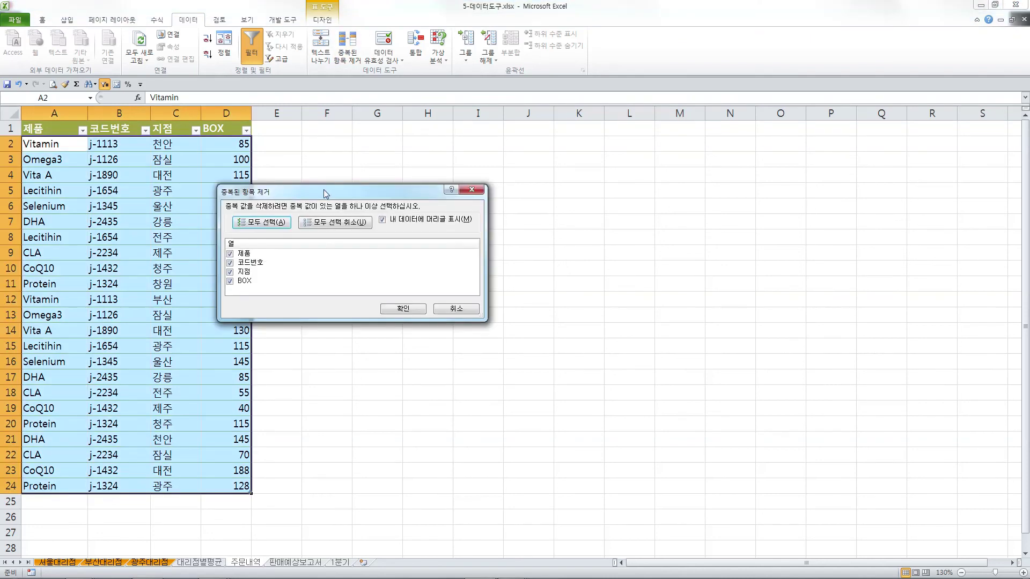
pyautogui.moveTo(323, 188); pyautogui.dragTo(286, 191)
pyautogui.click(192, 256)
pyautogui.click(192, 274)
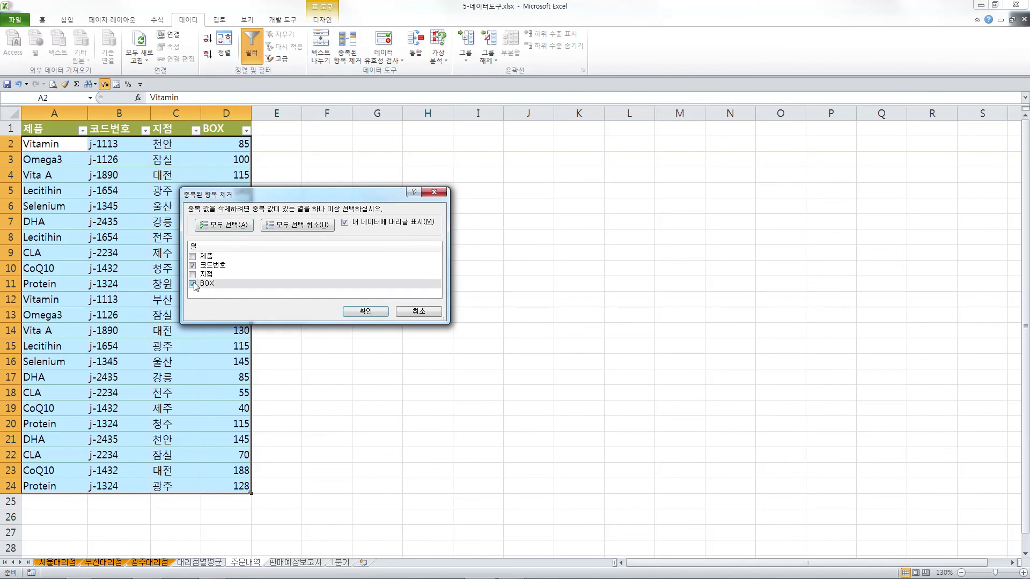
pyautogui.click(192, 283)
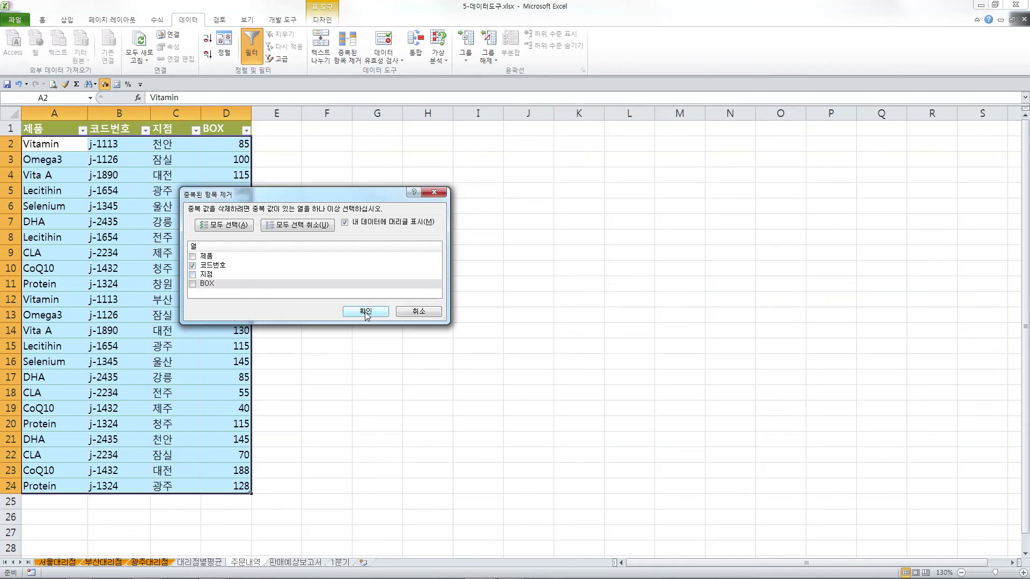
pyautogui.click(357, 313)
pyautogui.moveTo(506, 280); pyautogui.dragTo(236, 304)
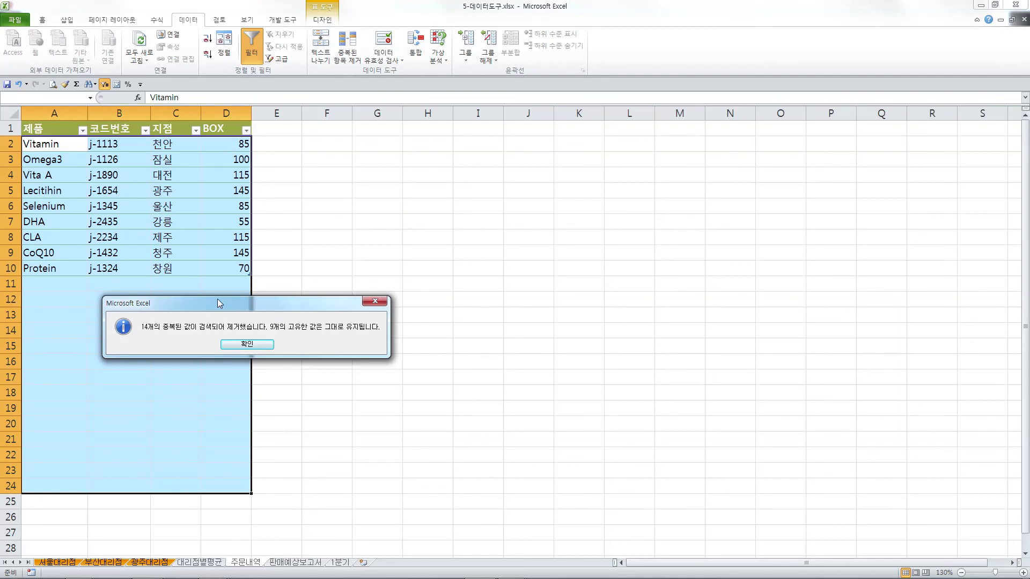
pyautogui.click(258, 346)
# Step: Deselect the table, view the 5-2 가상분석 slide, then return to the Excel workbook
pyautogui.click(97, 183)
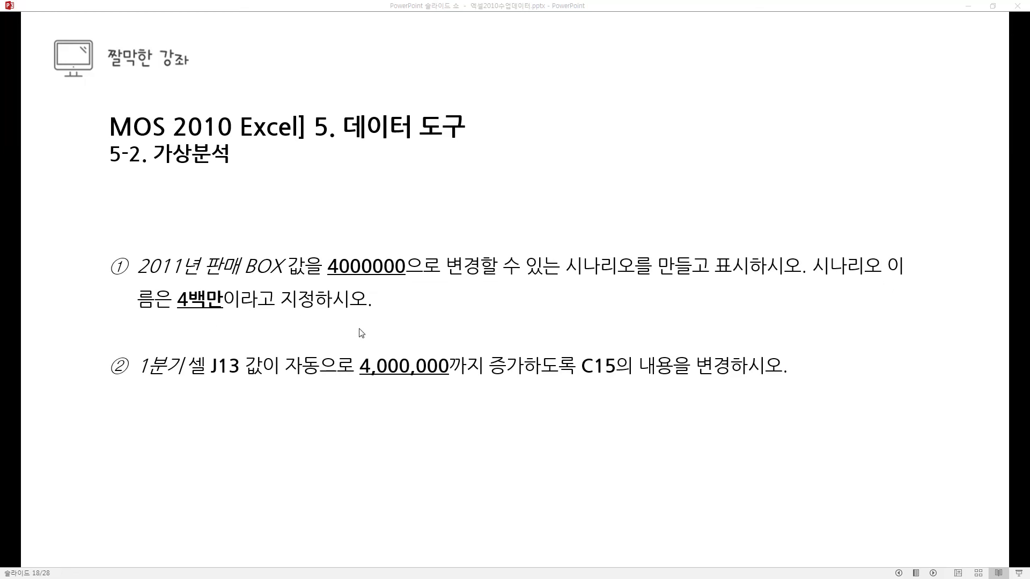
pyautogui.hotkey('alt', 'Tab')
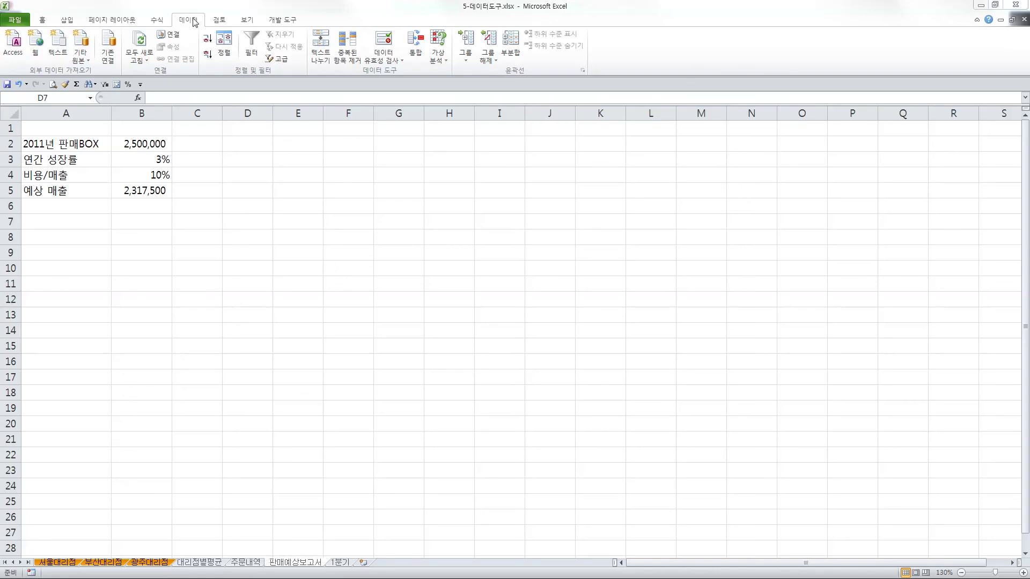
# Step: Add a scenario named 4백만 in Scenario Manager with B2 as its changing cell
pyautogui.click(439, 60)
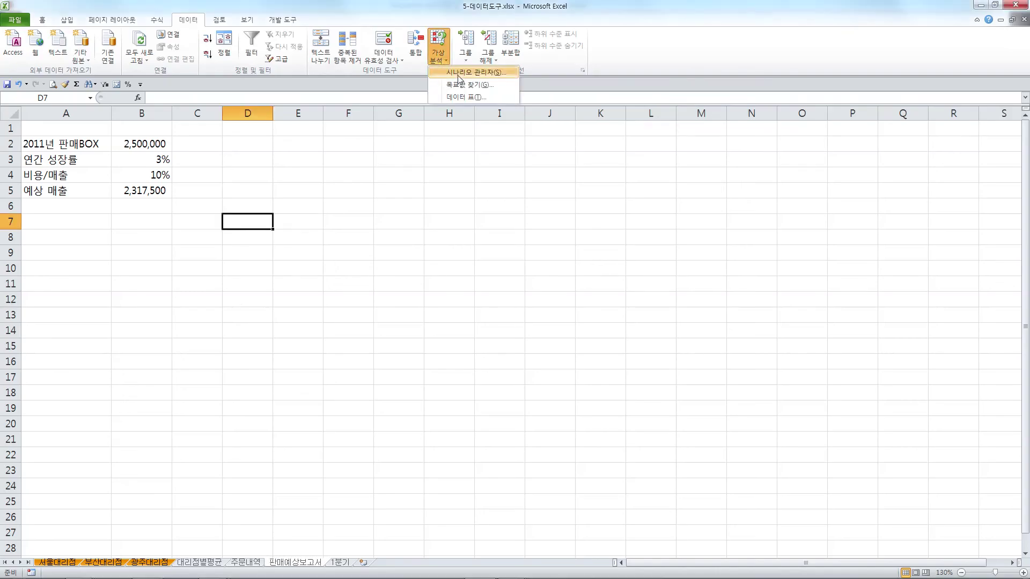
pyautogui.click(455, 78)
pyautogui.moveTo(253, 170); pyautogui.dragTo(269, 131)
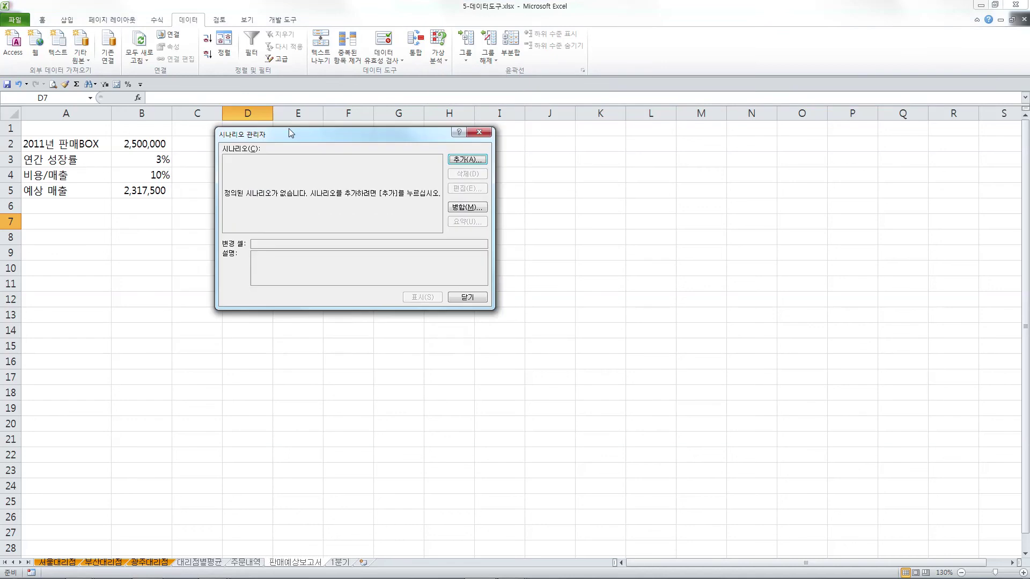
pyautogui.click(443, 157)
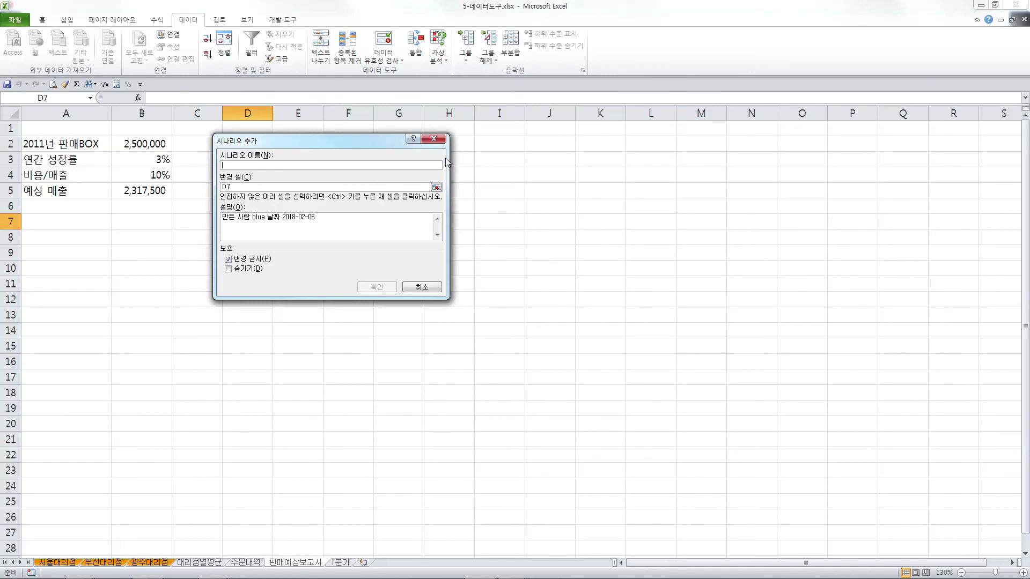
pyautogui.write('4ㅂ')
pyautogui.write('만')
pyautogui.click(226, 187)
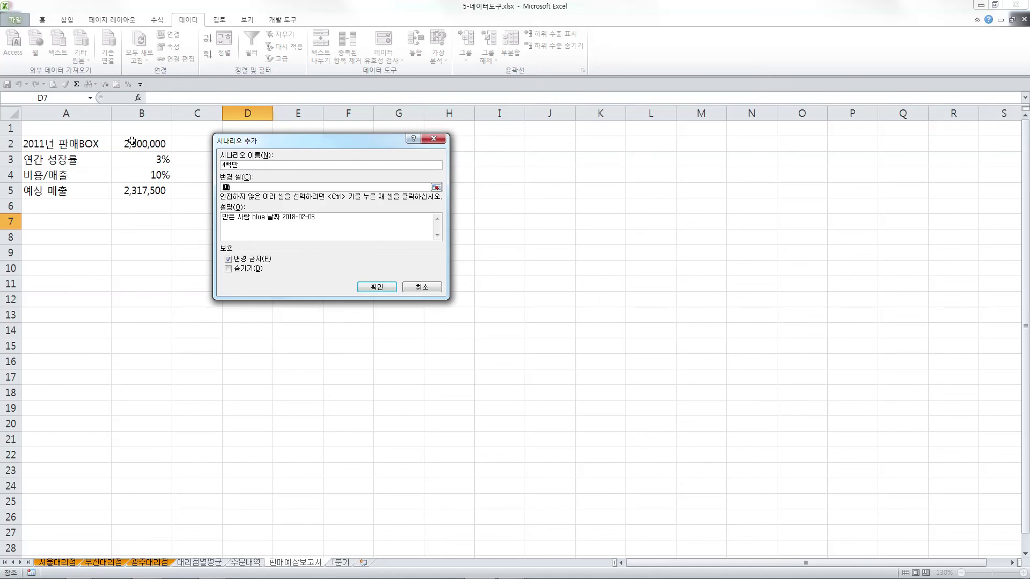
pyautogui.click(141, 144)
pyautogui.click(389, 293)
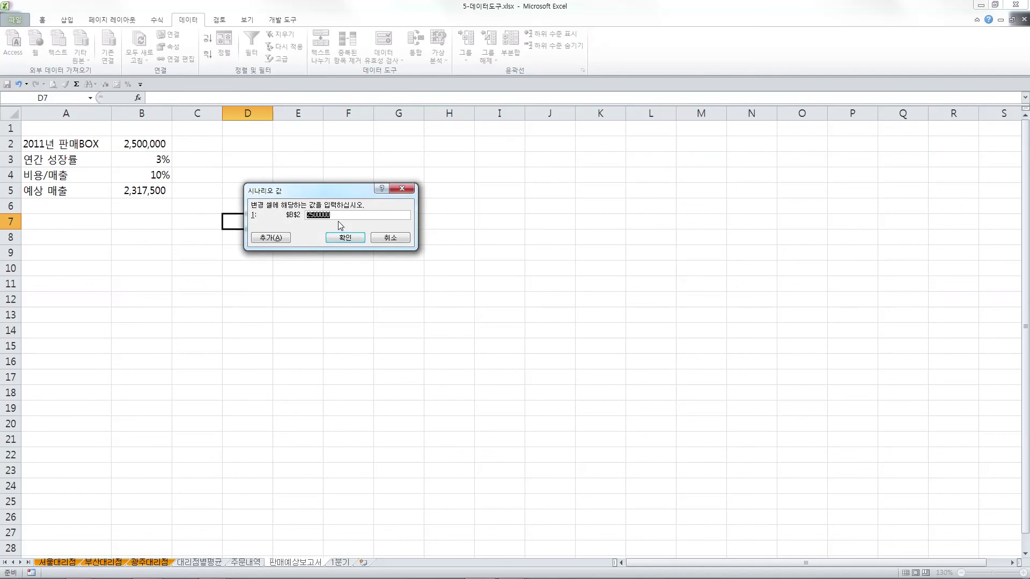
# Step: Give B2 the value 4000000, show the 4백만 scenario, and close Scenario Manager
pyautogui.write('4')
pyautogui.click(349, 241)
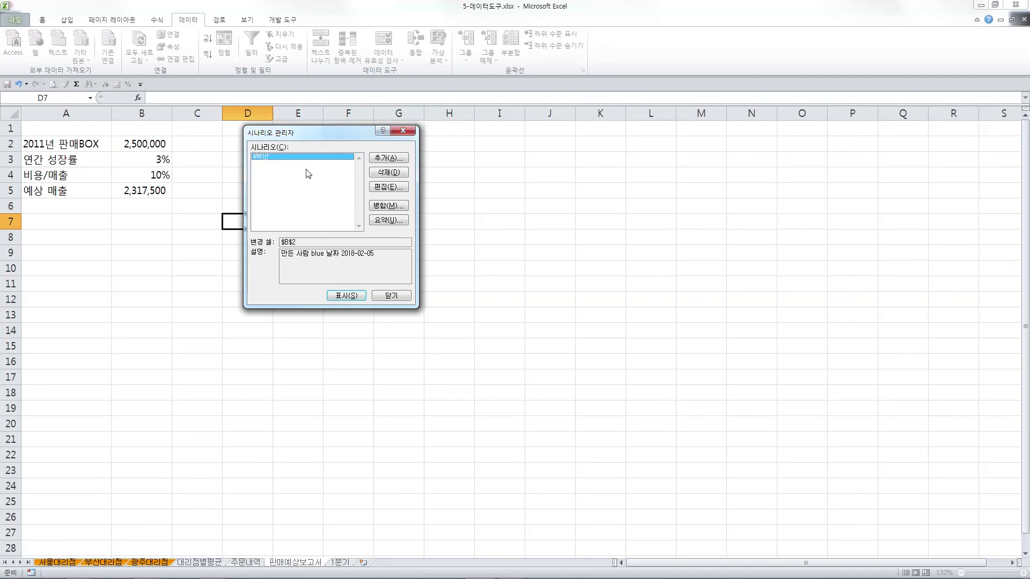
pyautogui.click(346, 296)
pyautogui.click(393, 296)
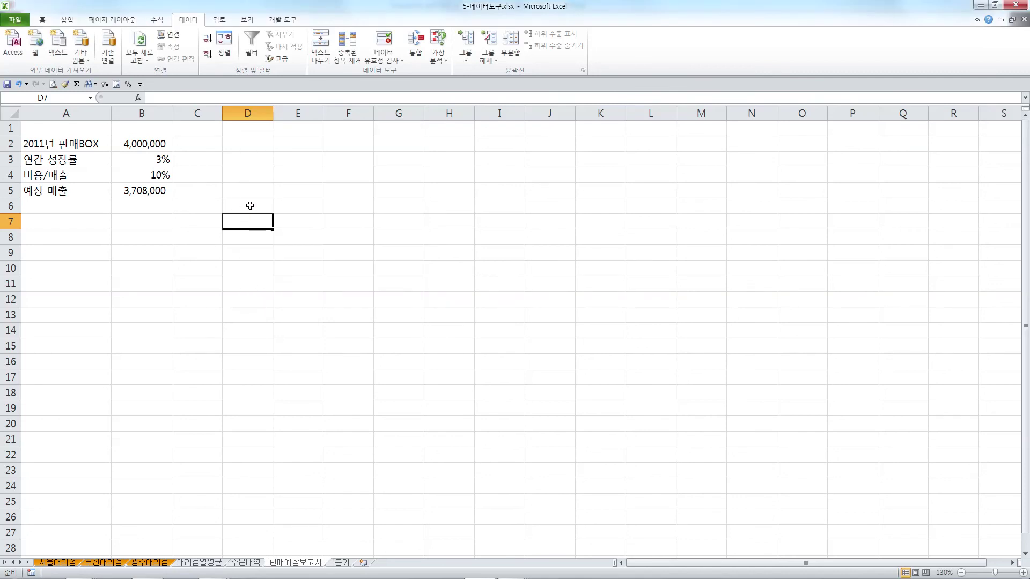
pyautogui.click(250, 206)
# Step: Read the J13 goal-seek task on the slide, then return to Excel's 1분기 sheet
pyautogui.hotkey('alt', 'Tab')
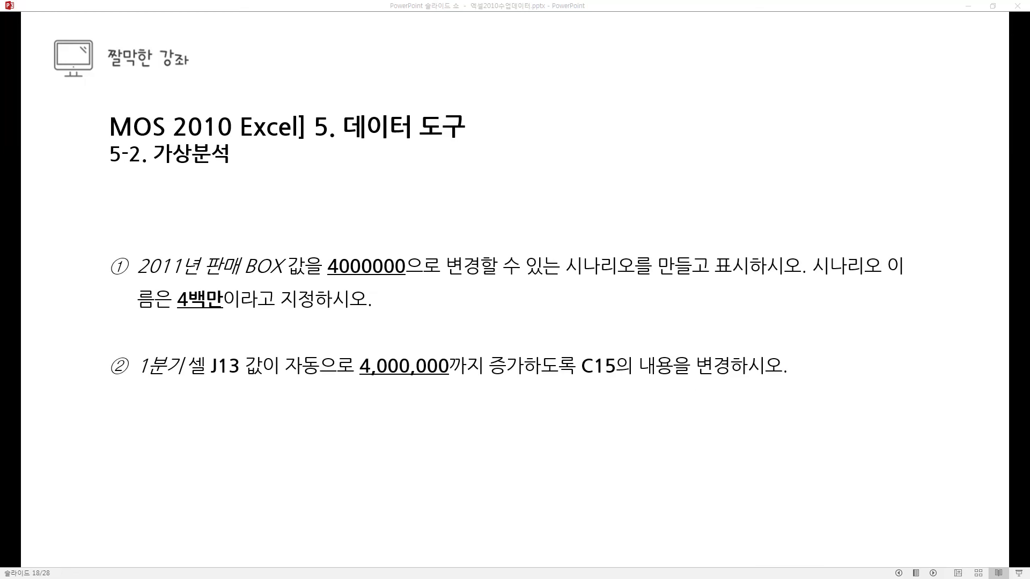
pyautogui.hotkey('alt', 'Tab')
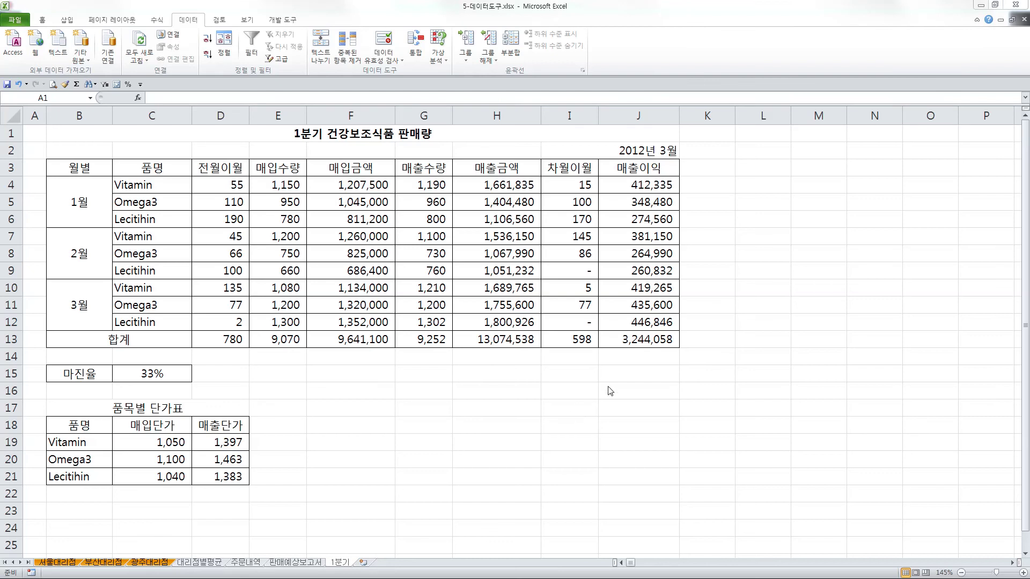
# Step: Start a Goal Seek on cell J13 with a target value of 4000000
pyautogui.click(662, 340)
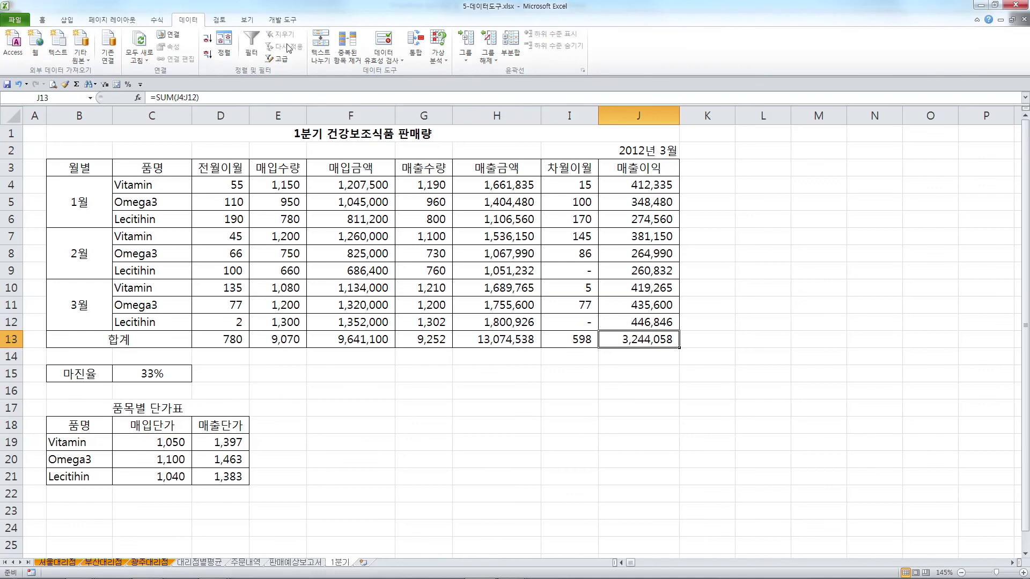
pyautogui.click(437, 54)
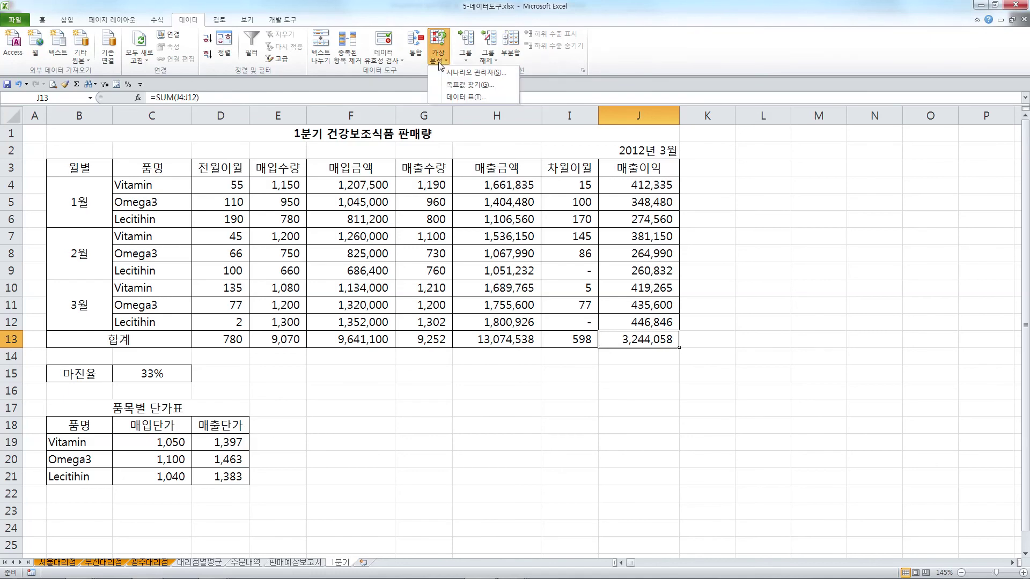
pyautogui.click(472, 85)
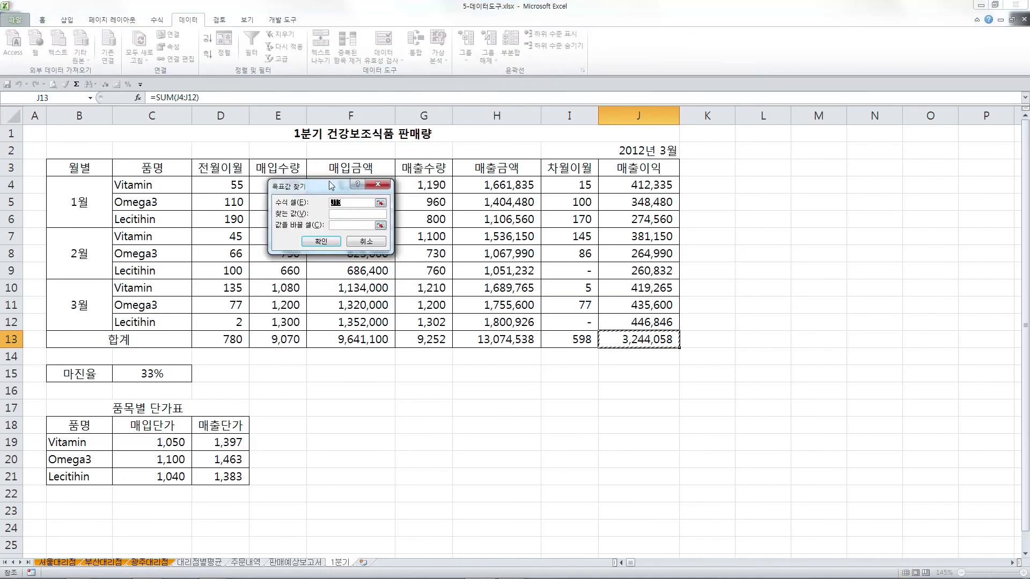
pyautogui.moveTo(332, 185)
pyautogui.mouseDown()
pyautogui.moveTo(458, 371)
pyautogui.moveTo(467, 368)
pyautogui.mouseUp()
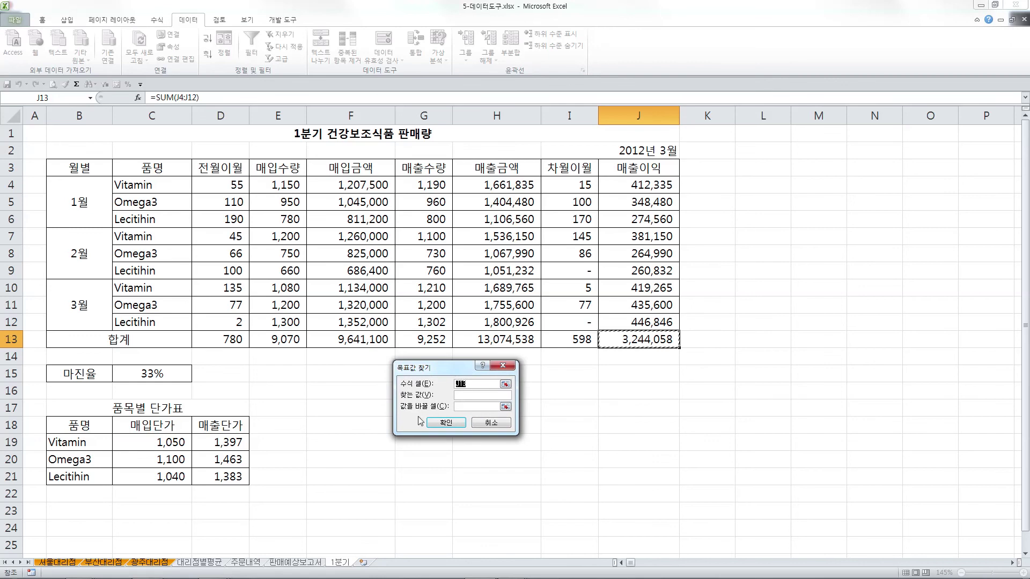
pyautogui.click(469, 395)
pyautogui.write('4000000')
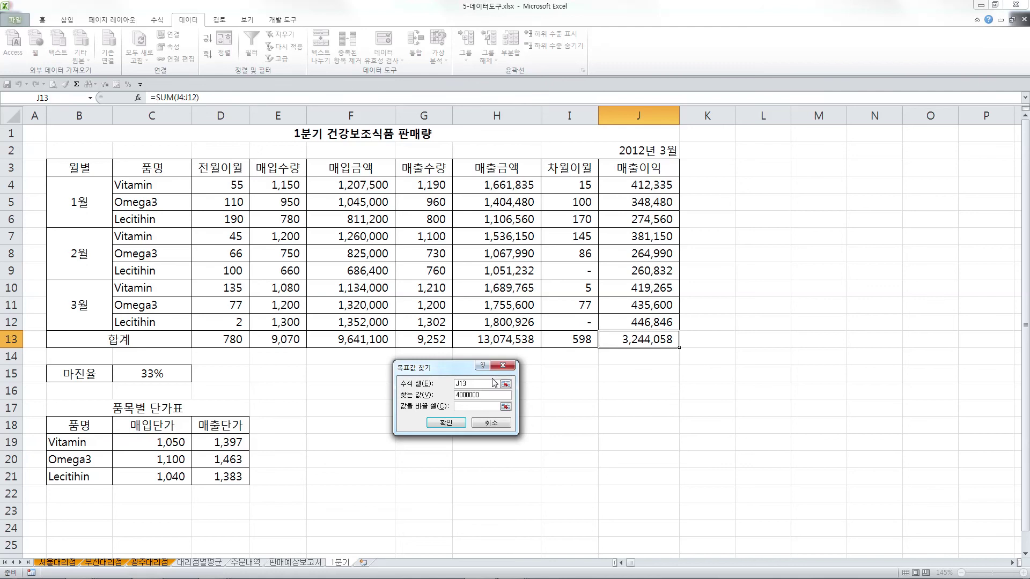
pyautogui.click(465, 405)
# Step: Vary margin cell C15 so J13 reaches 4,000,000, accept the 41% result, then select F17 and H17
pyautogui.click(150, 374)
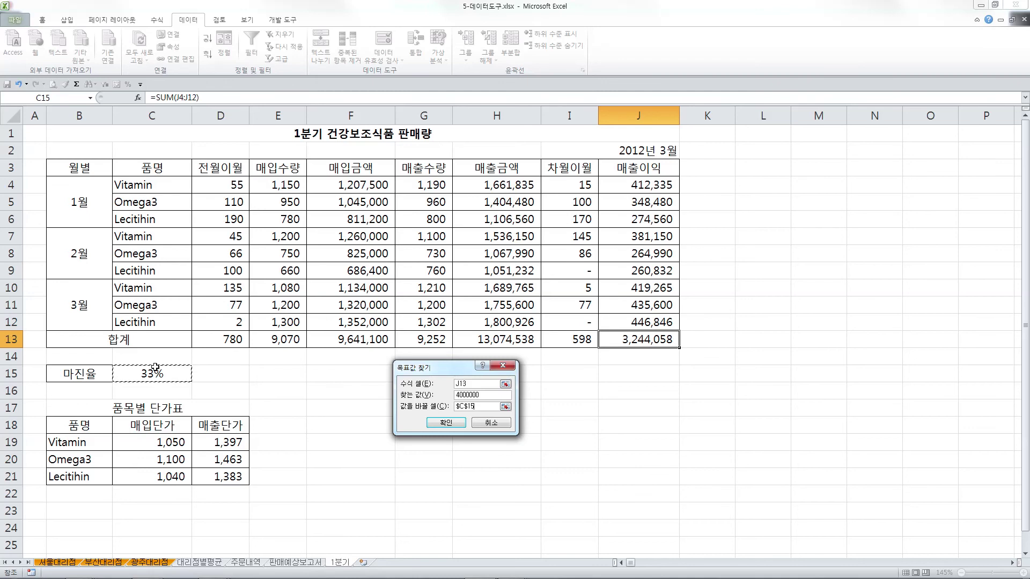
pyautogui.click(445, 423)
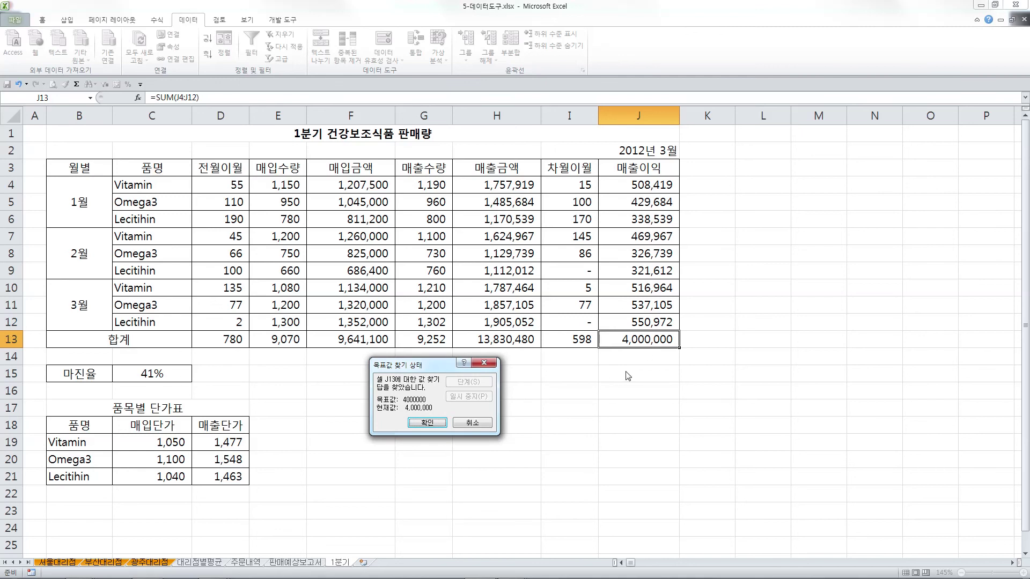
pyautogui.click(429, 423)
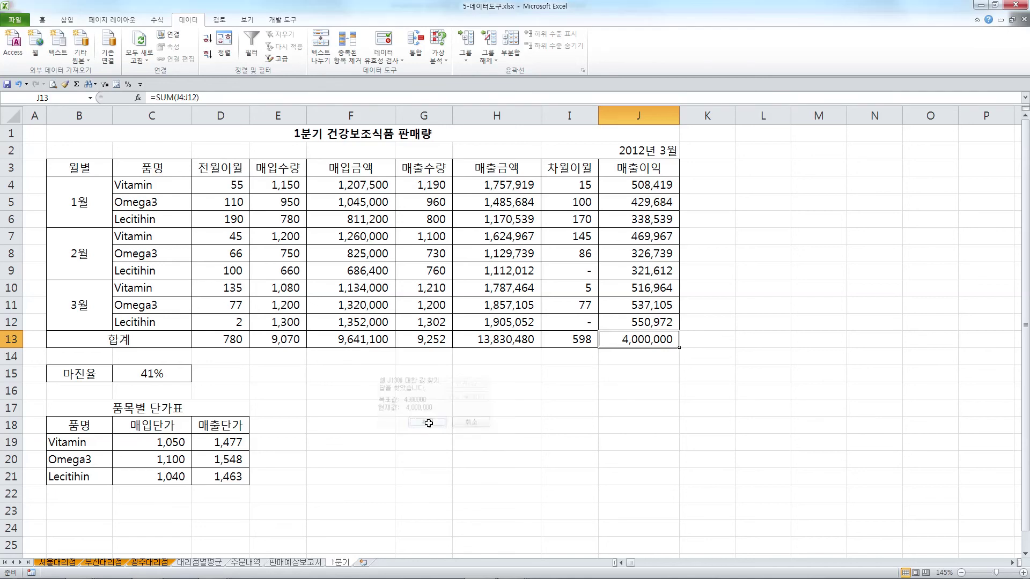
pyautogui.click(365, 401)
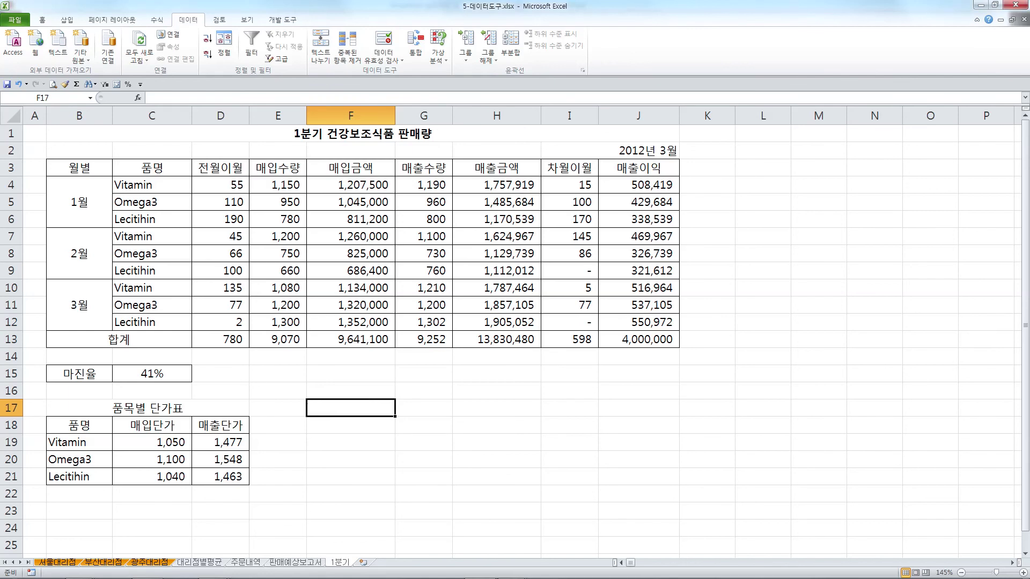
pyautogui.click(484, 409)
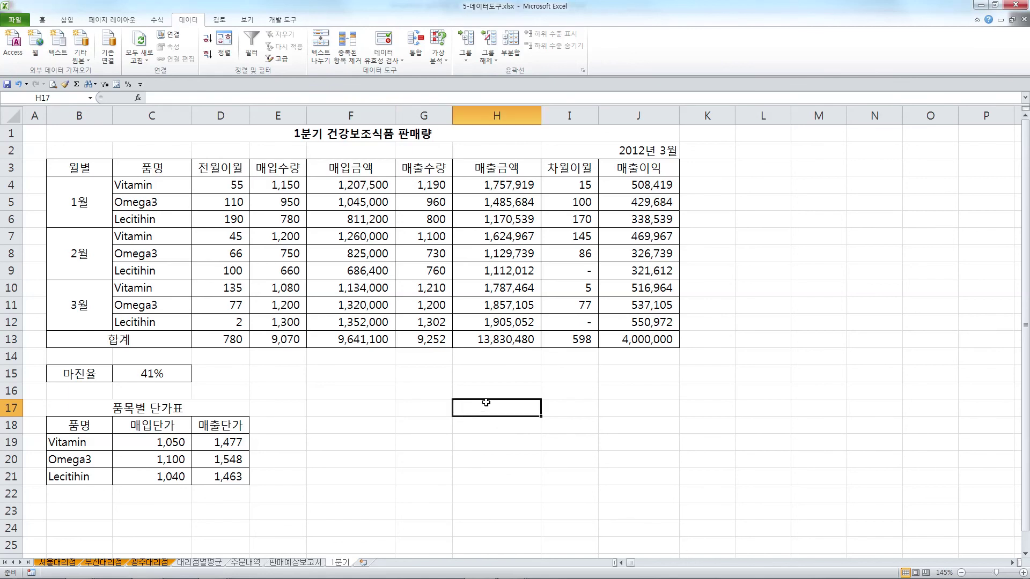